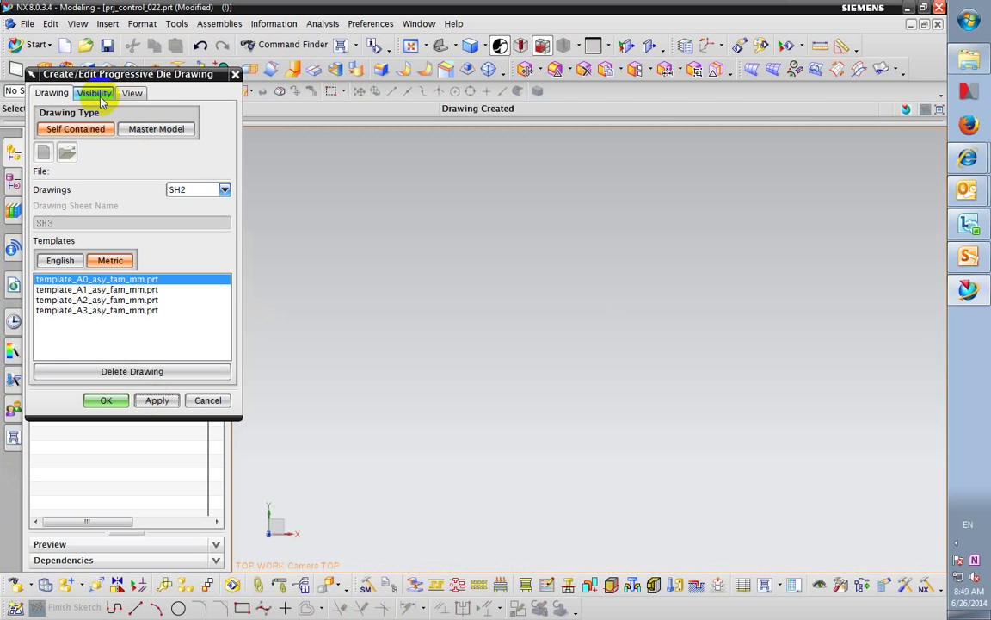
Examine the component visibility settings of the die drawing for attribute MW_SIDE with value NONE
left_click(96, 95)
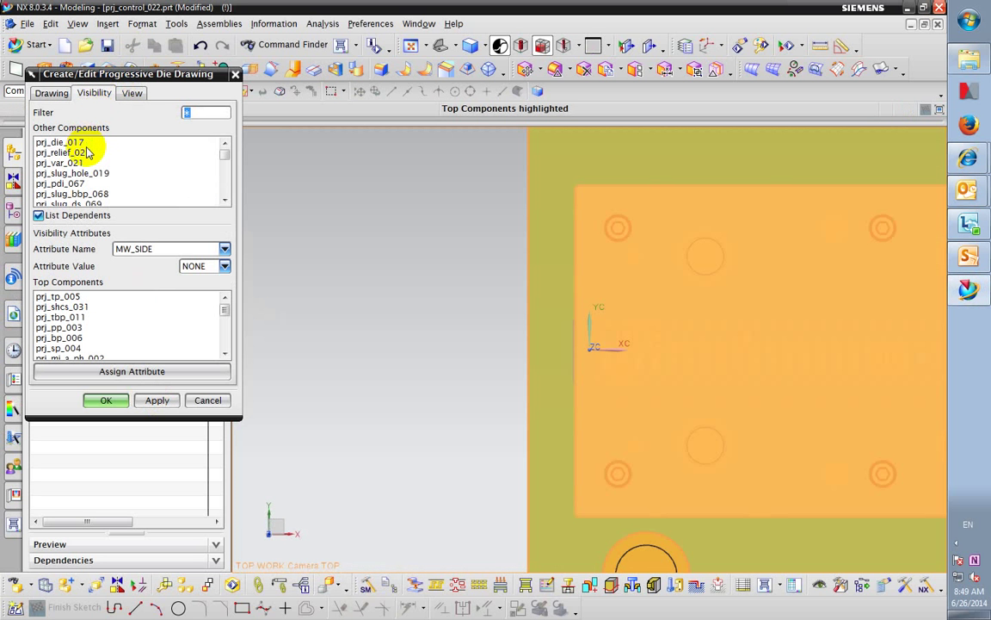
scroll(405, 330, "down", 3)
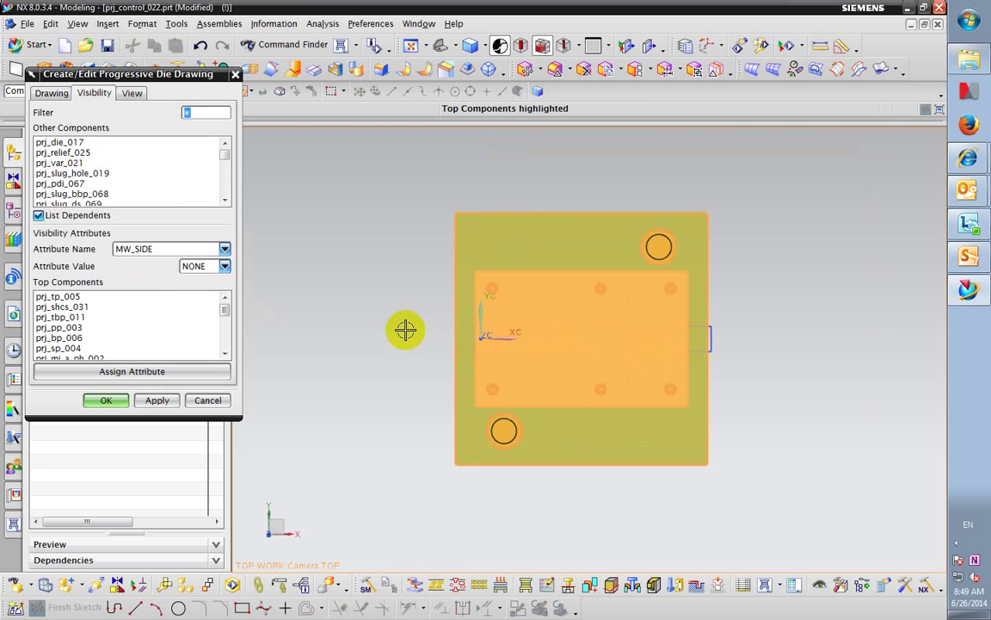
left_click(195, 251)
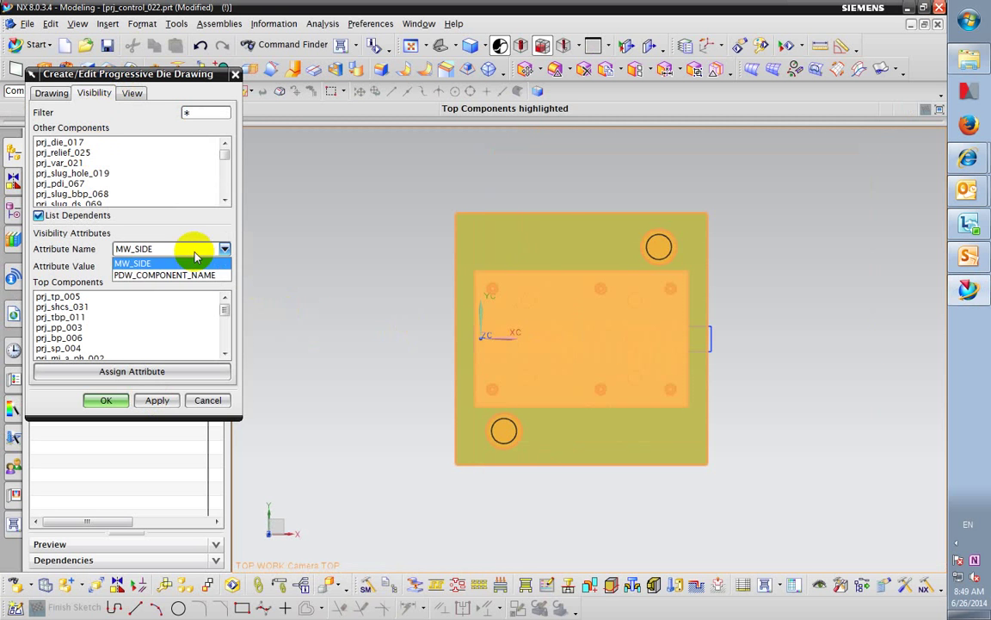
left_click(196, 256)
left_click(195, 267)
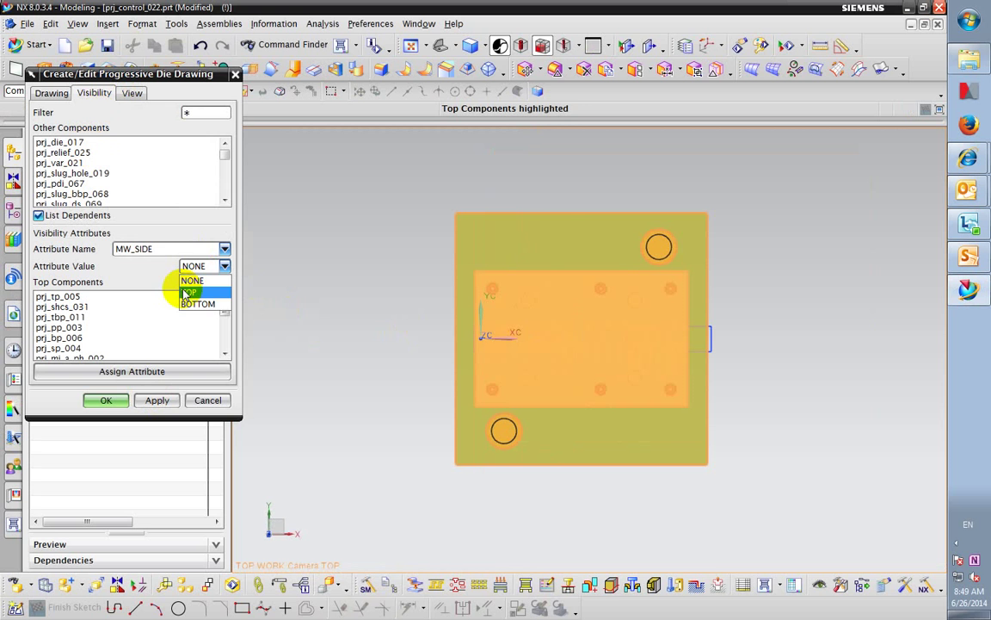
left_click(191, 281)
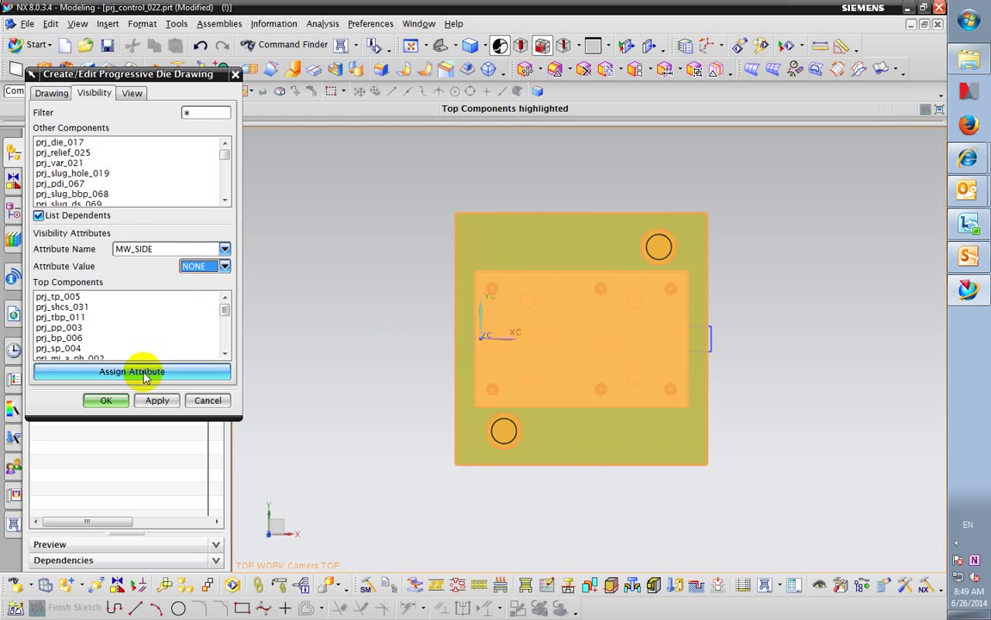
left_click(142, 370)
Set the MW_SIDE attribute value to TOP and assign it to the top components
left_click(195, 266)
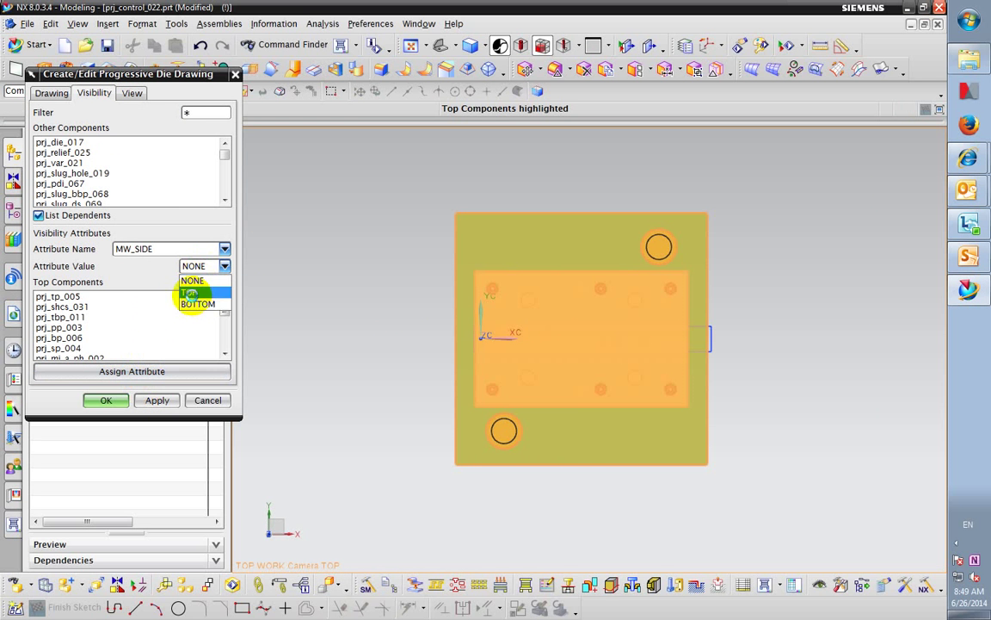
left_click(189, 294)
left_click(133, 371)
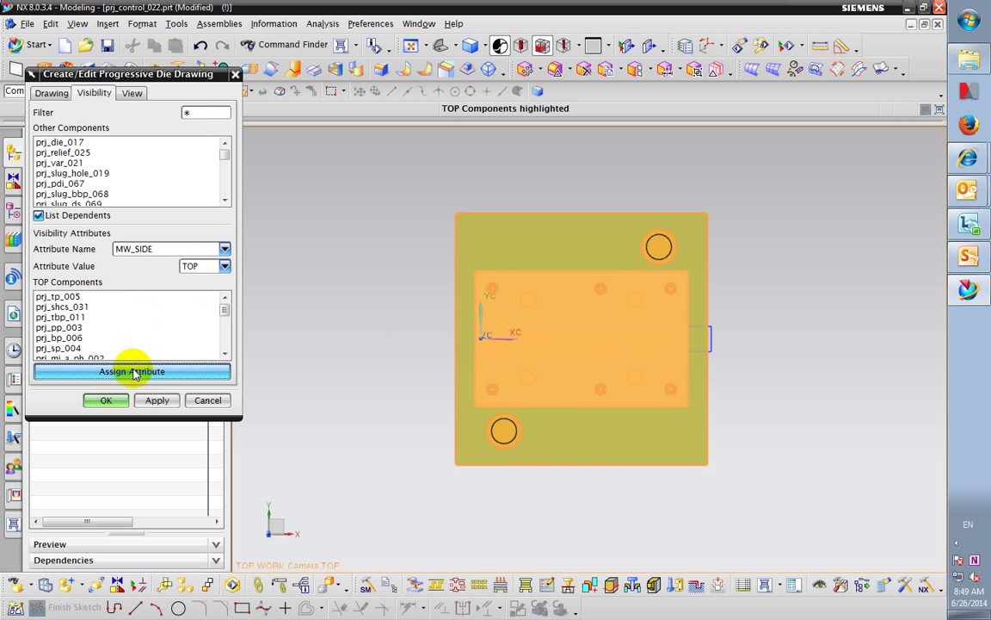
Set the MW_SIDE attribute value to BOTTOM and assign it to the bottom components
left_click(209, 269)
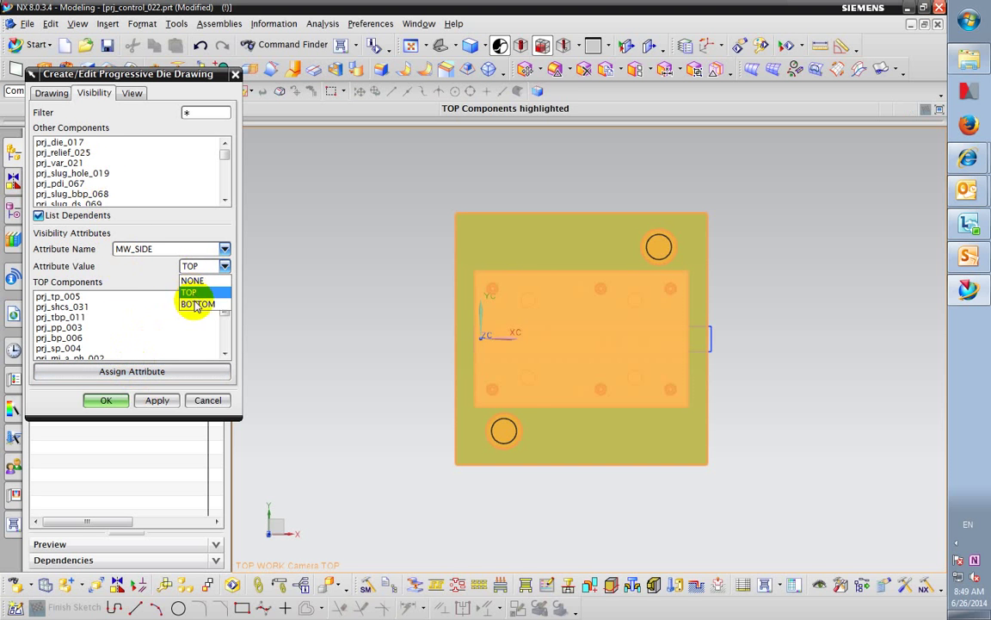
left_click(195, 303)
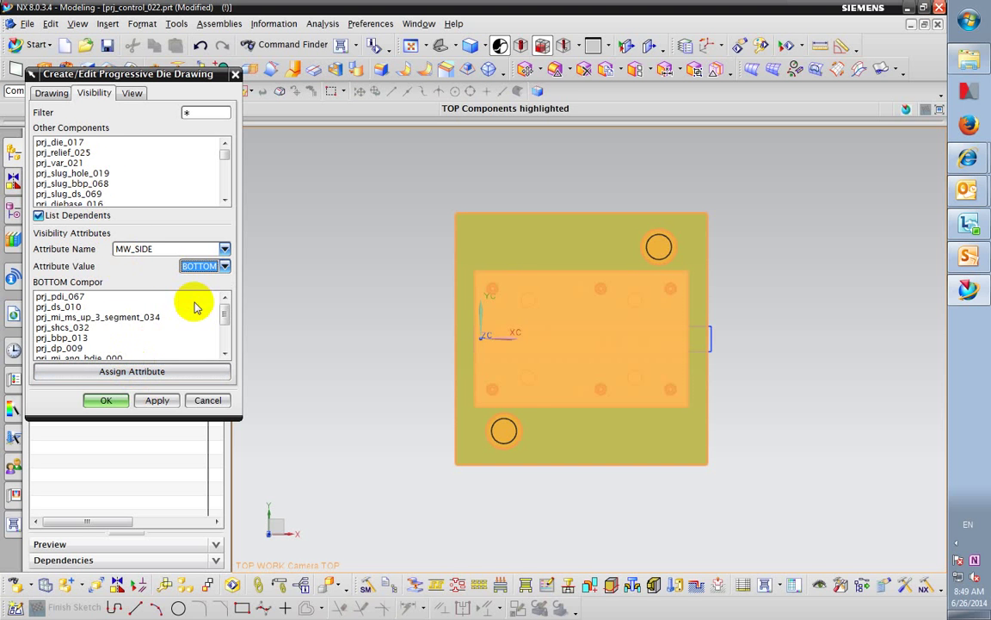
left_click(125, 374)
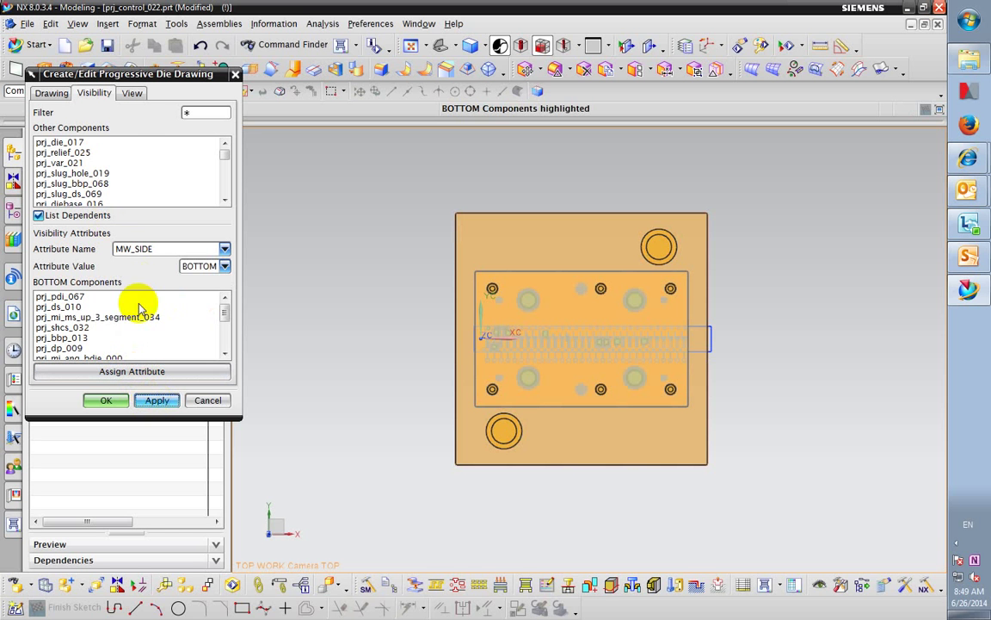
Examine the scale, side visibility and component type settings of the TOPHALF and BOTTOMHALF views
left_click(132, 94)
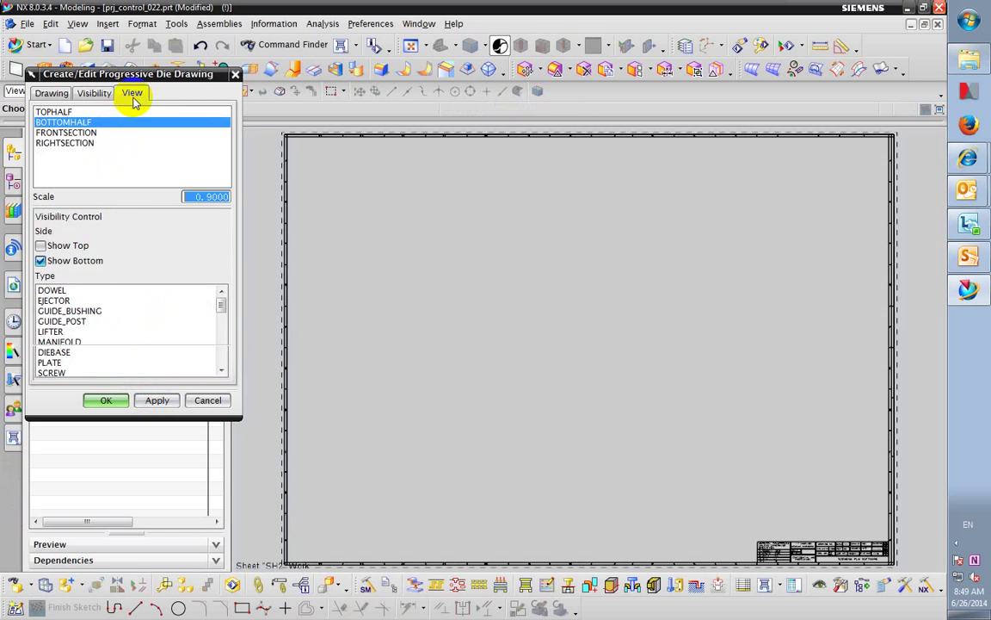
left_click(81, 113)
left_click(76, 123)
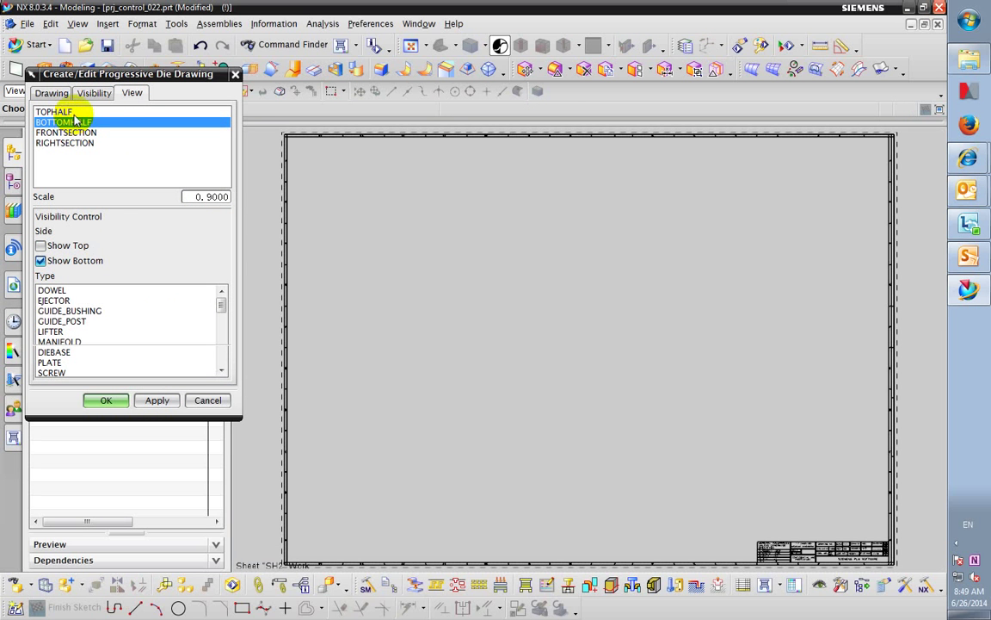
left_click(76, 114)
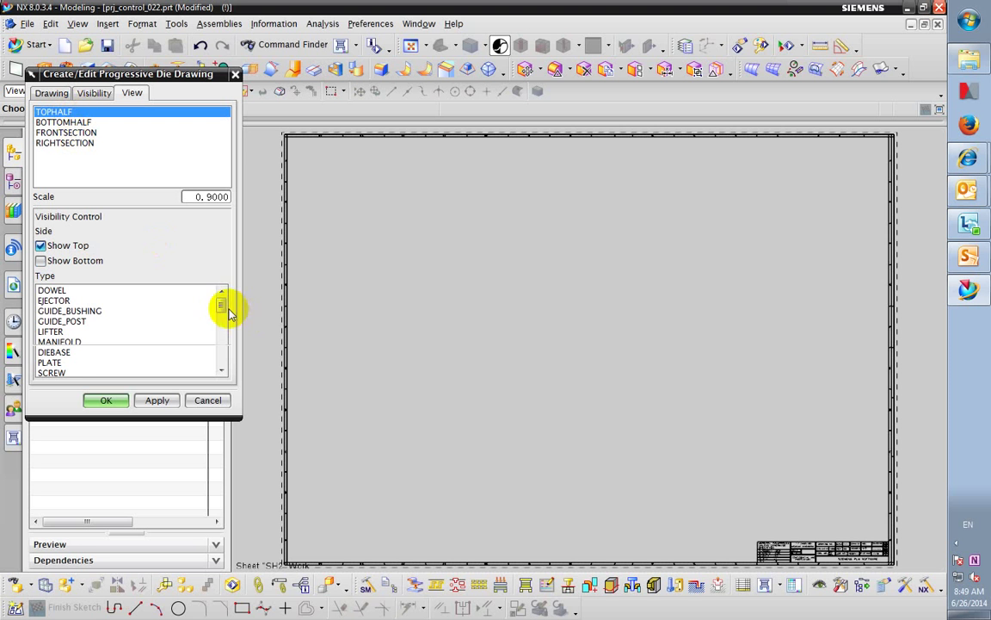
mouse_move(228, 314)
left_mouse_down()
mouse_move(226, 360)
mouse_move(233, 293)
left_mouse_up()
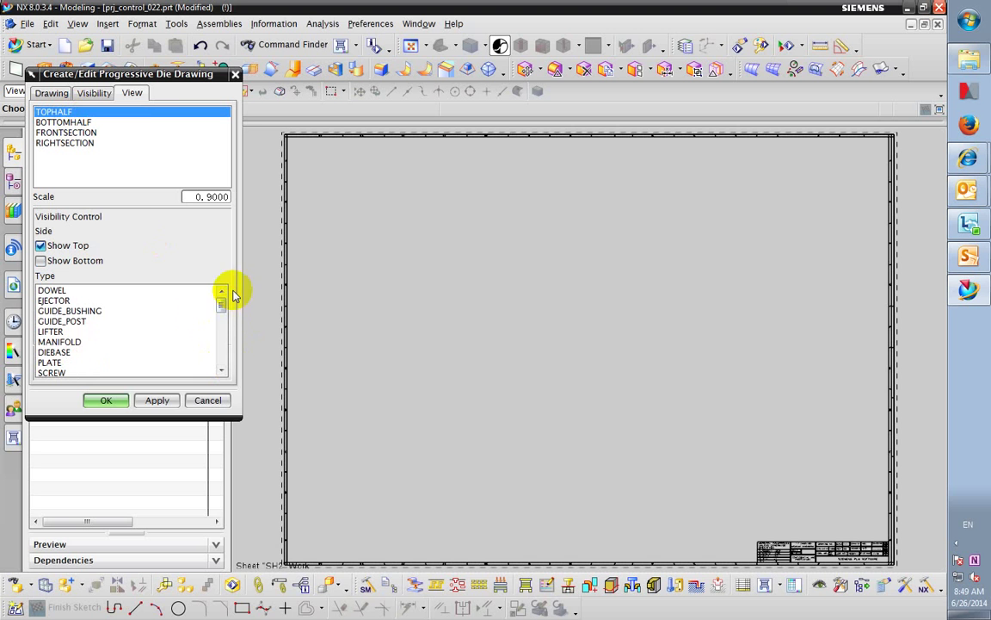
Return to the drawing settings for sheet SH2 and accept the progressive die drawing setup
left_click(90, 92)
left_click(51, 93)
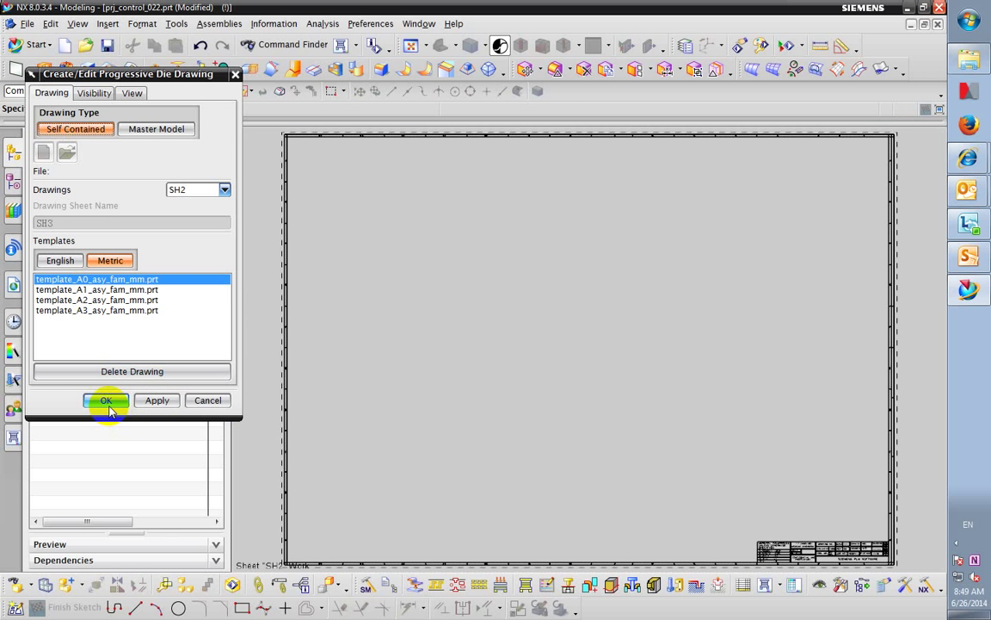
left_click(107, 403)
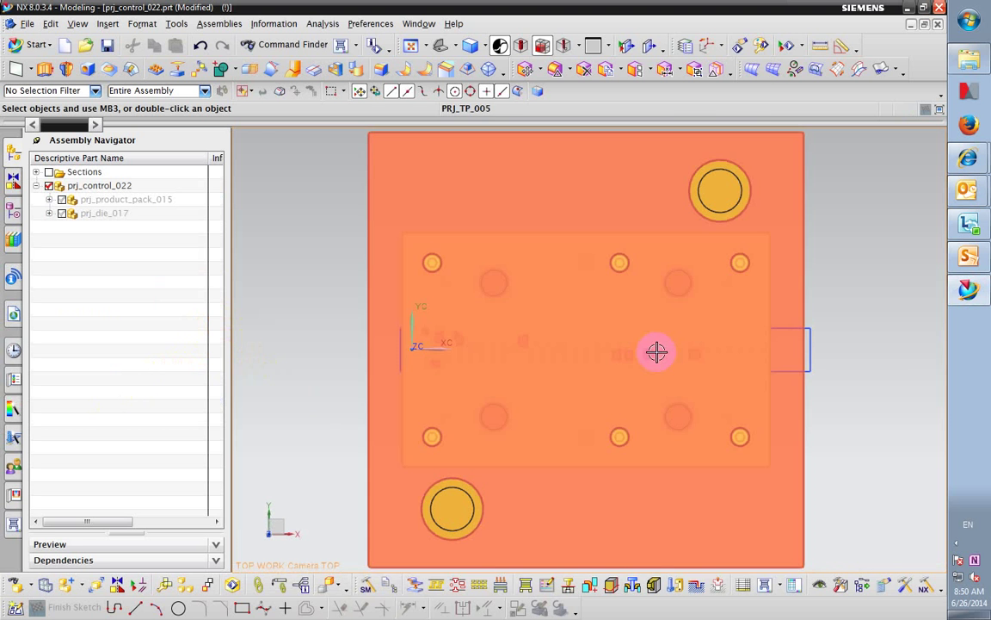
Open drawing sheet SH2 and accept prj_control_022.prt as the base part in the View Creation Wizard
left_click(656, 352)
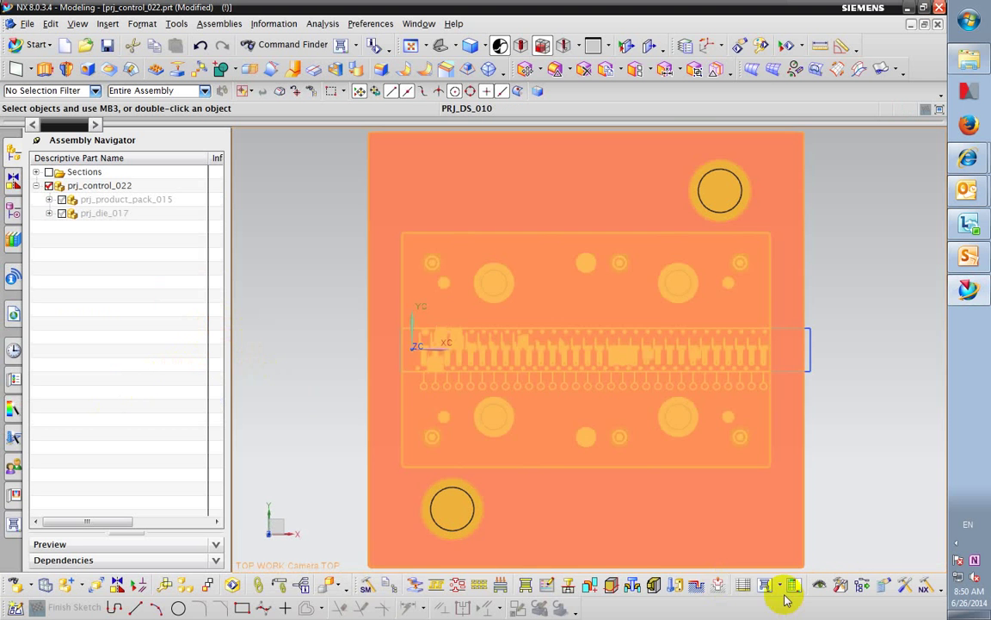
left_click(13, 210)
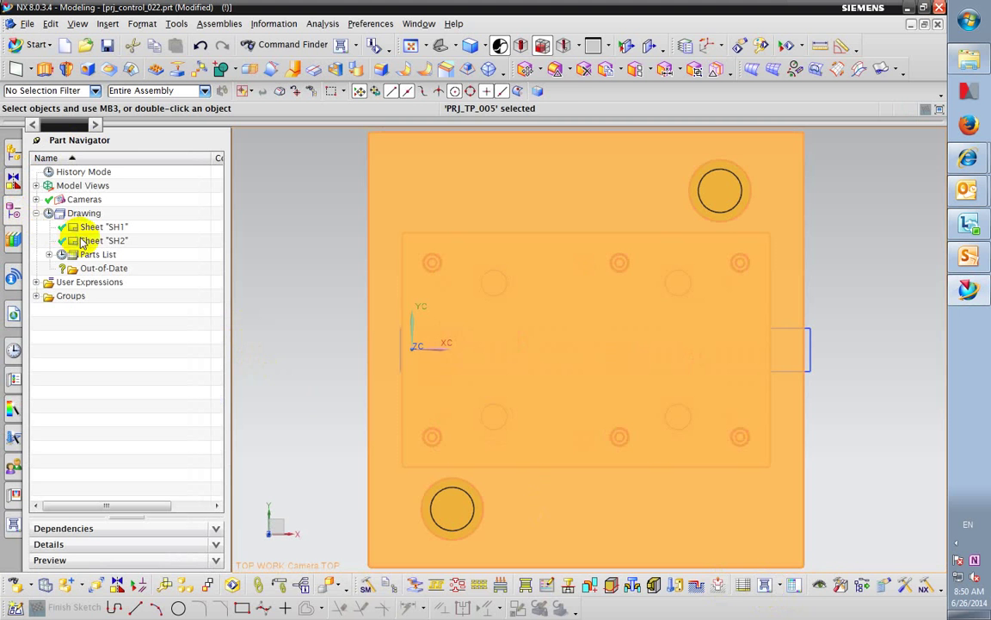
double_click(84, 241)
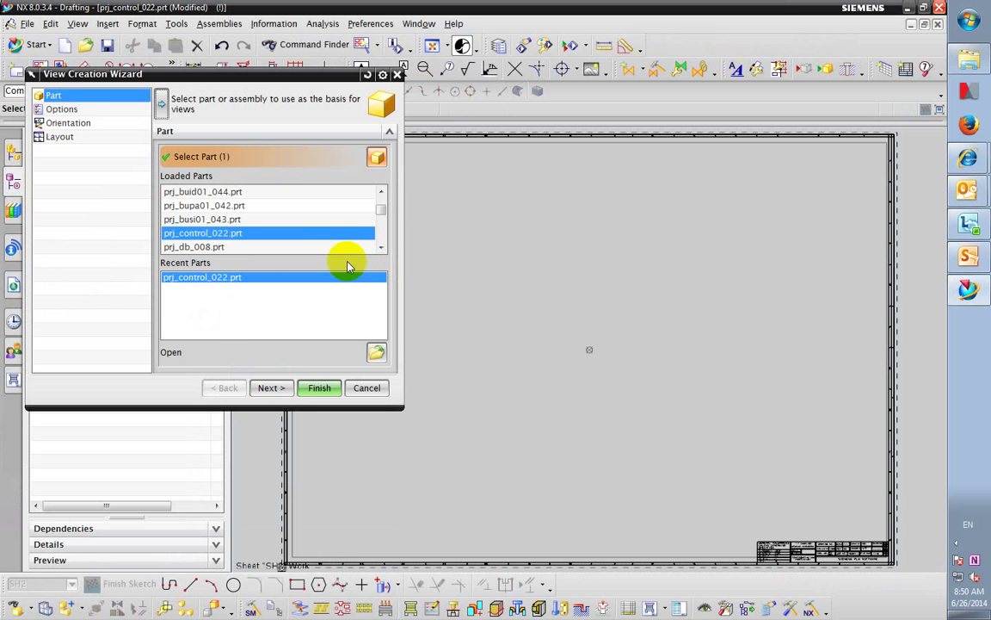
left_click_drag(270, 78, 269, 106)
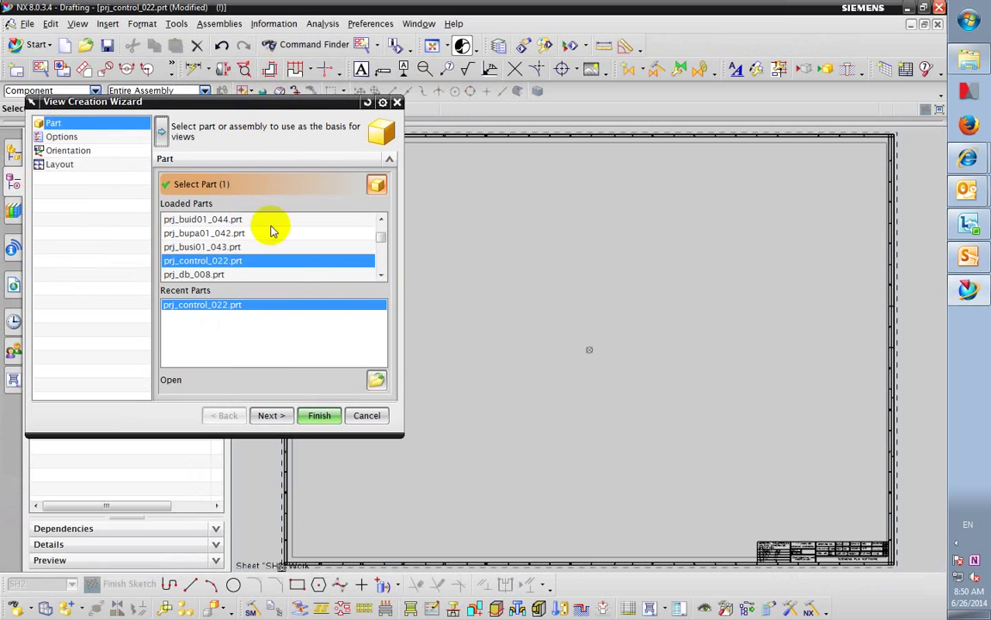
left_click(285, 422)
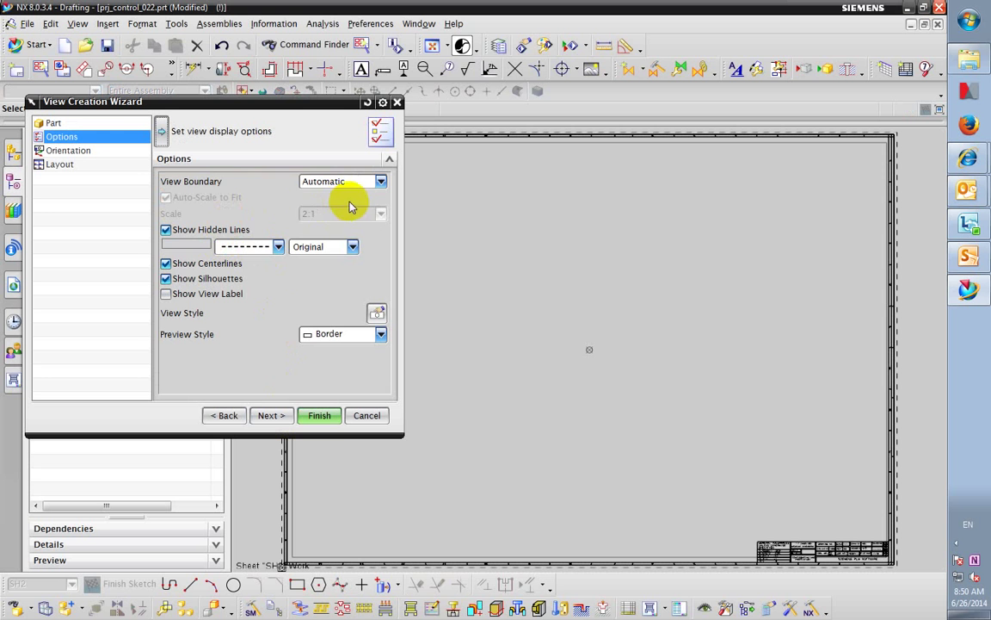
Set the view boundary to Manual, disable Auto-Scale to Fit and set the view scale to 1:1
left_click(319, 182)
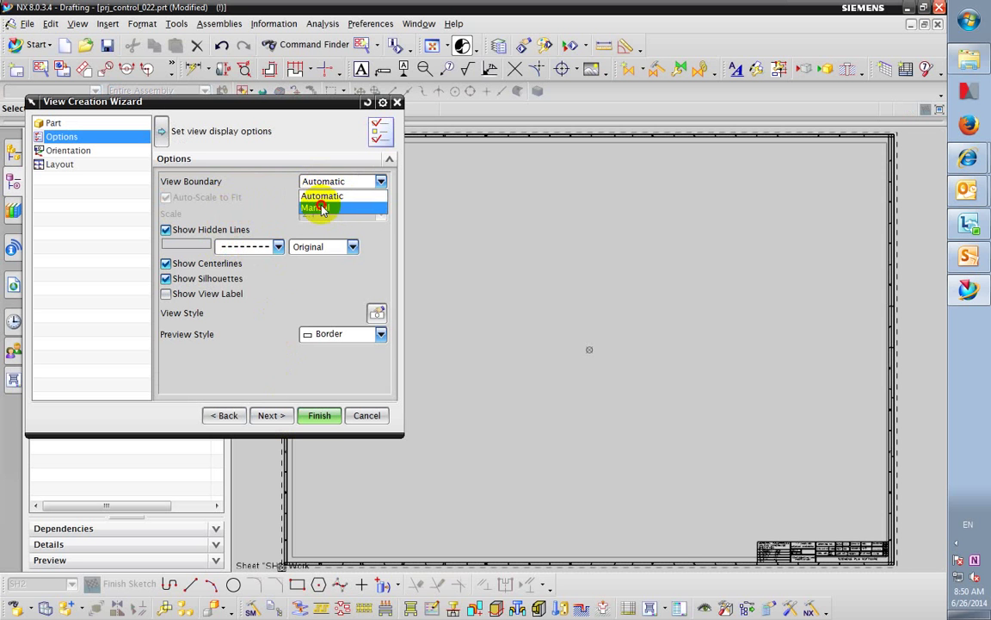
left_click(323, 209)
left_click(223, 200)
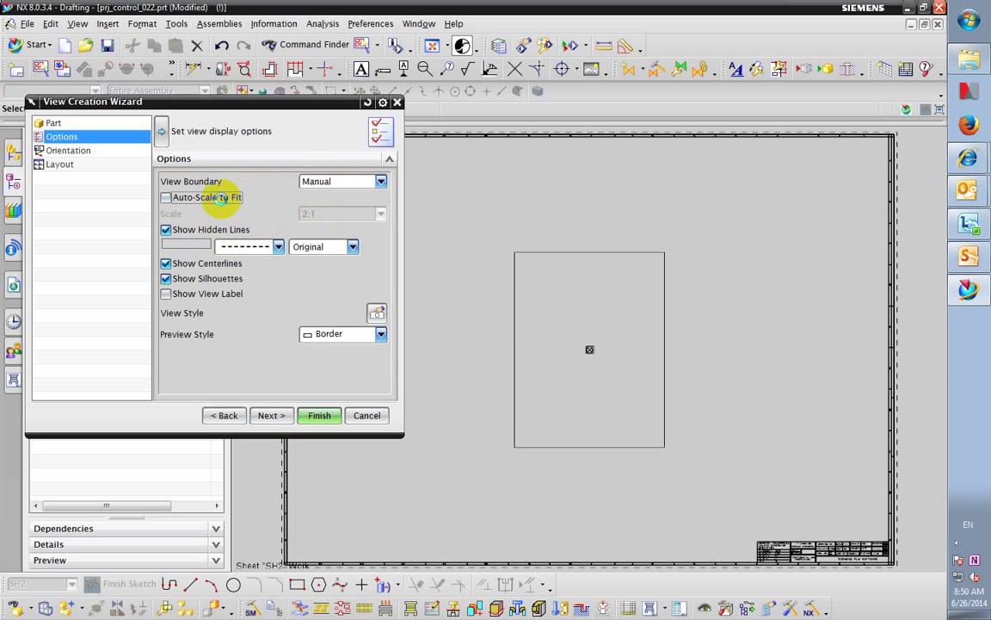
left_click(379, 213)
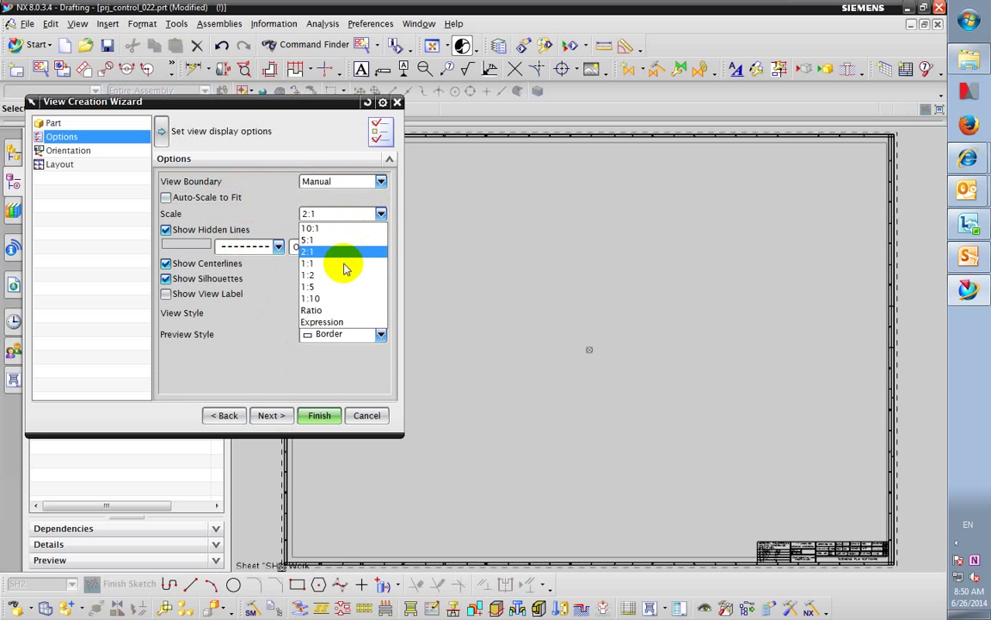
left_click(343, 264)
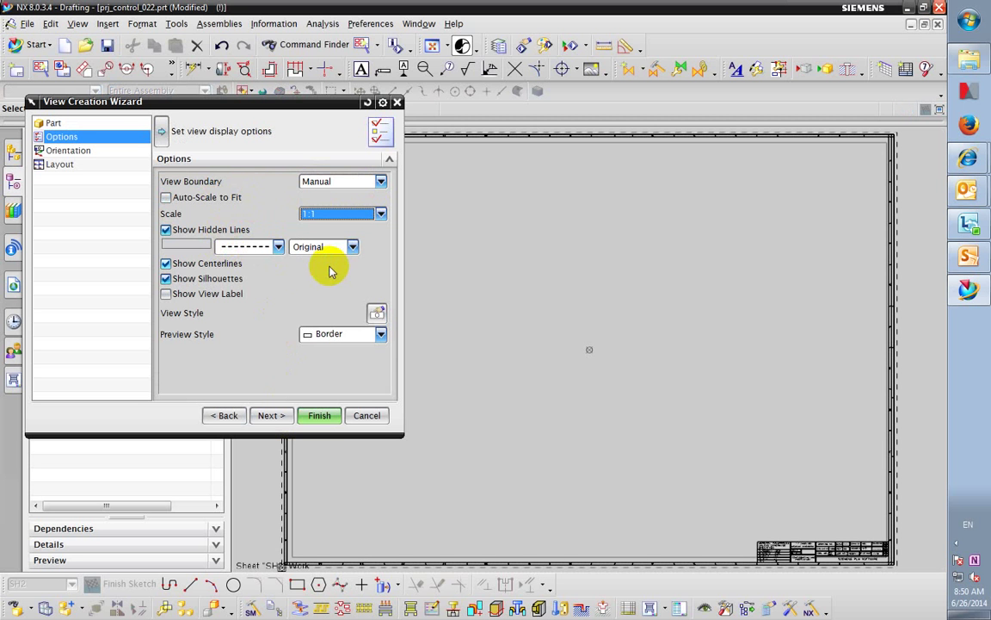
Keep the dashed hidden-line font, enable the view label and accept the default view style
left_click(278, 247)
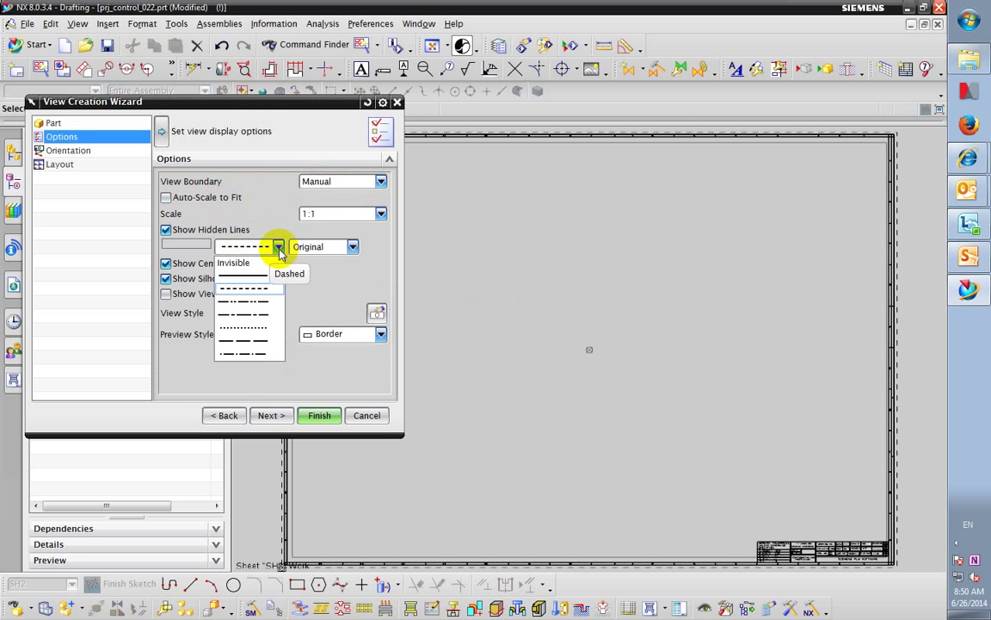
left_click(278, 248)
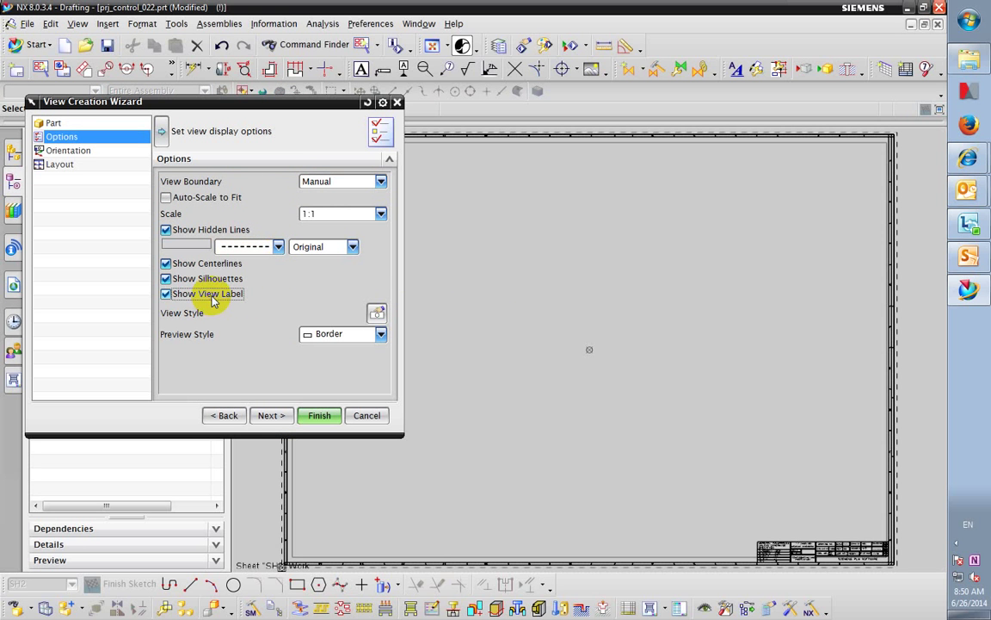
left_click(377, 313)
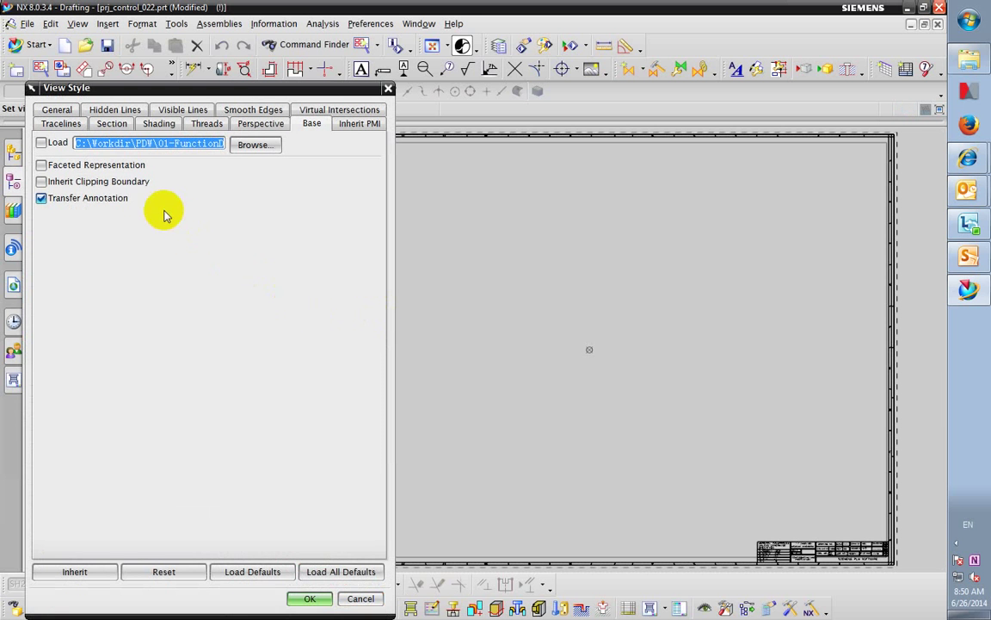
left_click(324, 598)
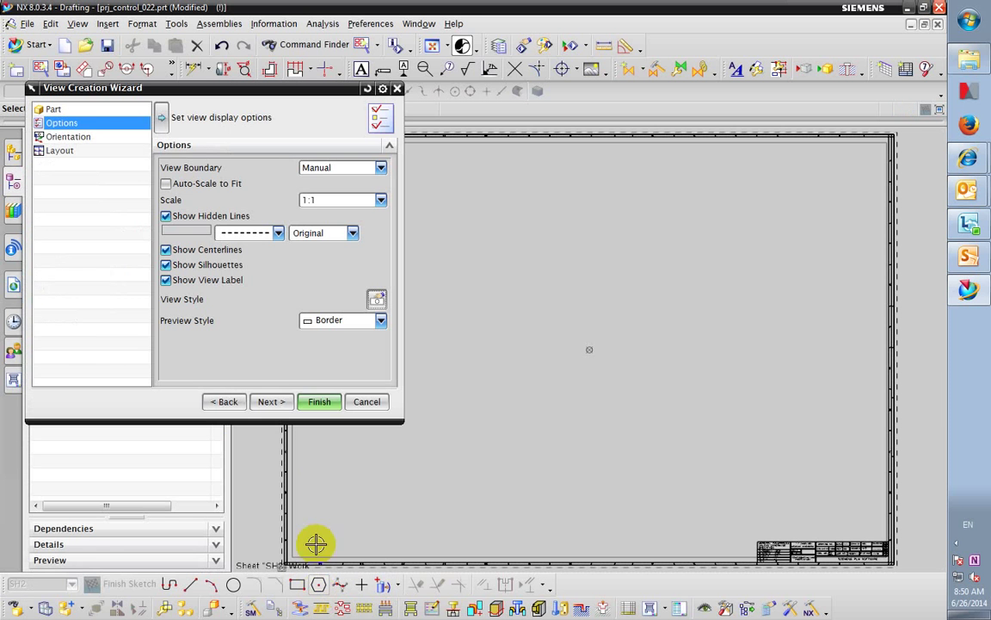
Use Front as the parent view, add the projected left and top views with automatic placement, and create the views
left_click(271, 402)
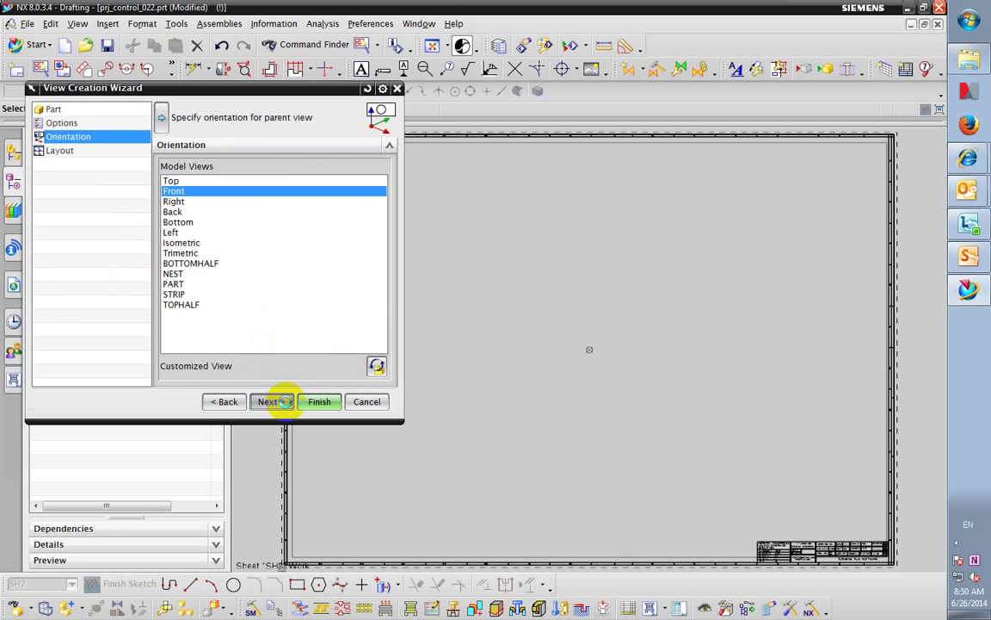
left_click(280, 401)
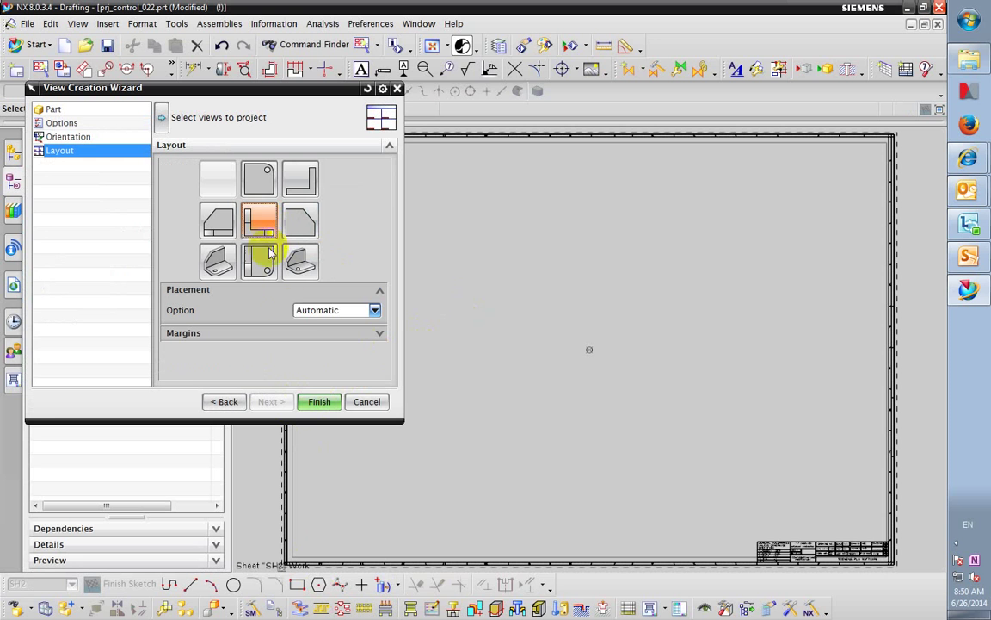
left_click(318, 311)
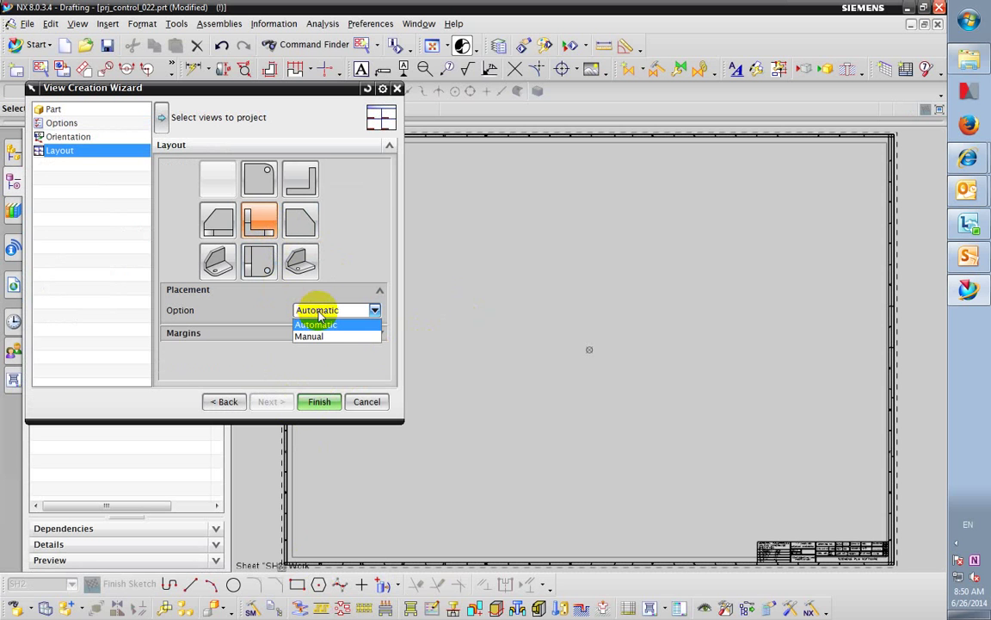
left_click(311, 233)
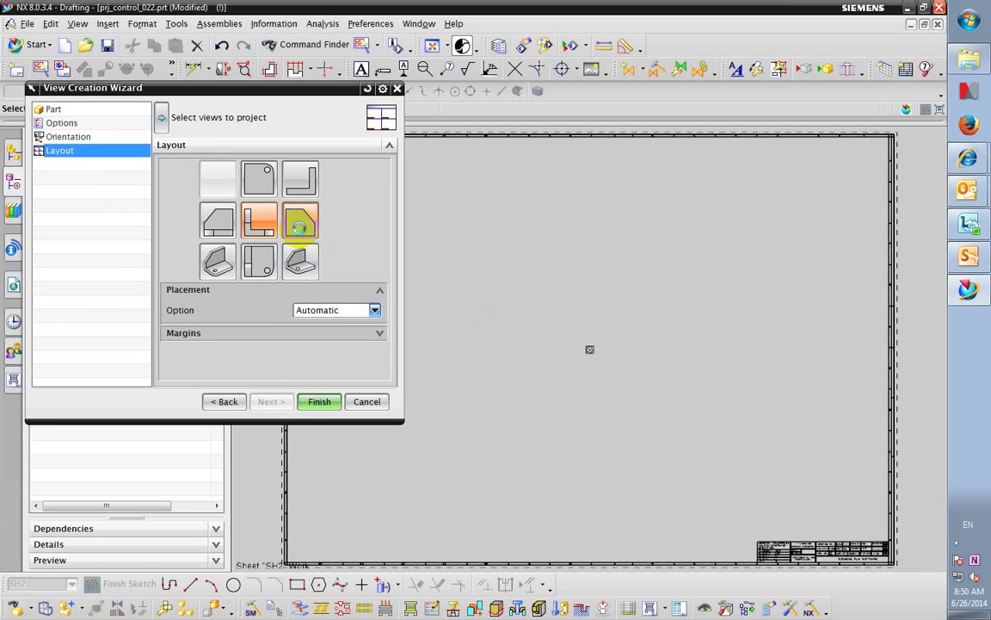
left_click(299, 225)
left_click(261, 262)
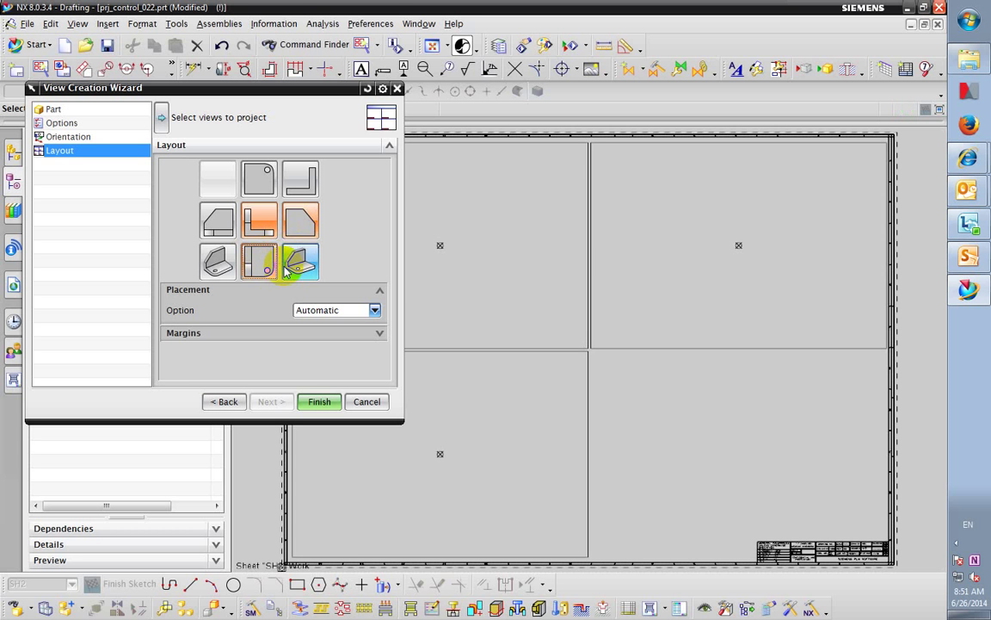
left_click(308, 408)
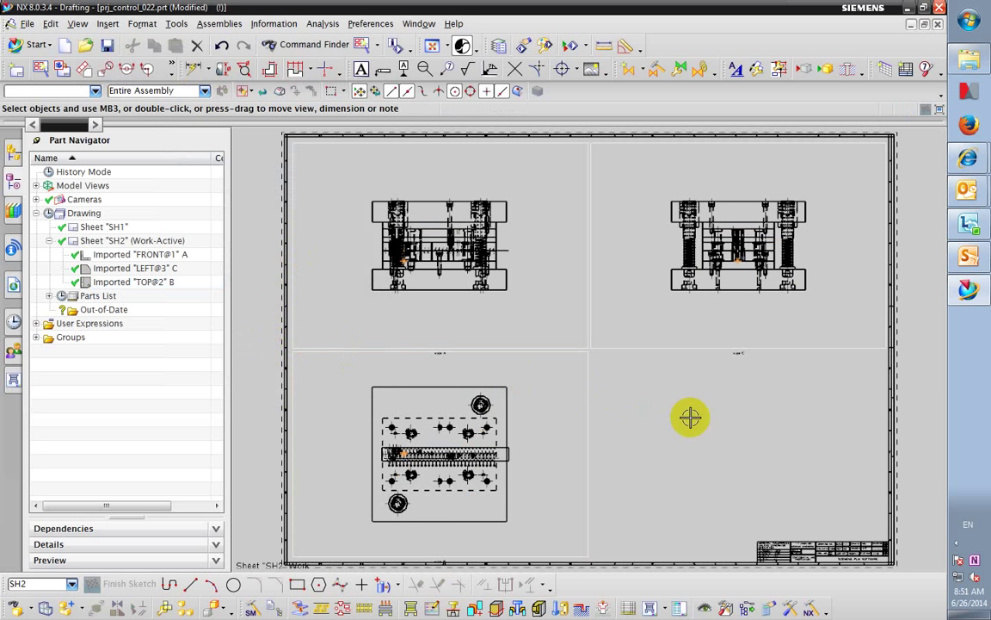
Examine the new front, left and top views on sheet SH2, including the view labels and hidden-line display
scroll(538, 435, "up", 1)
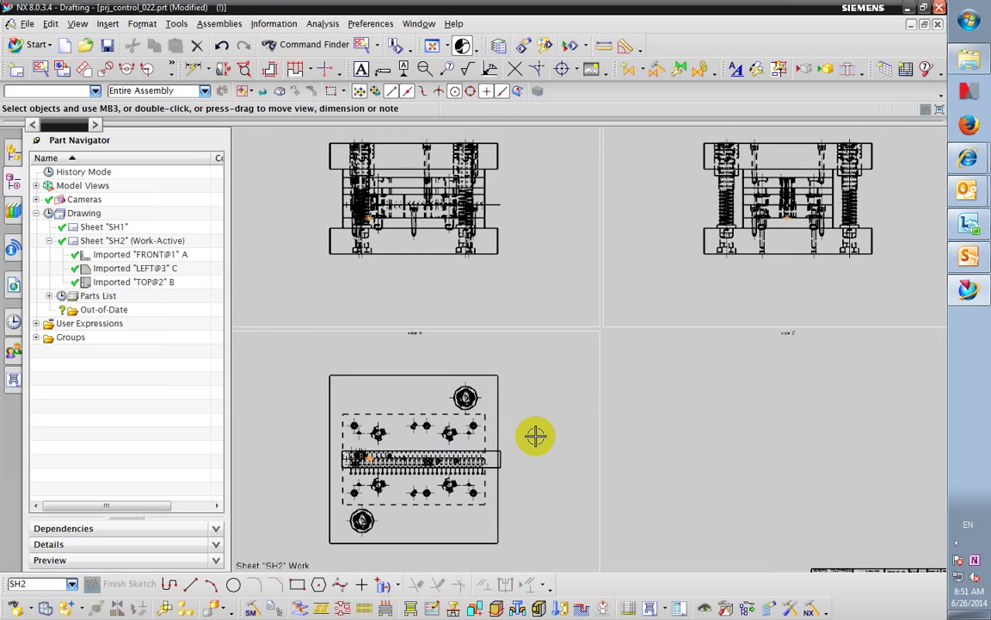
scroll(536, 436, "down", 1)
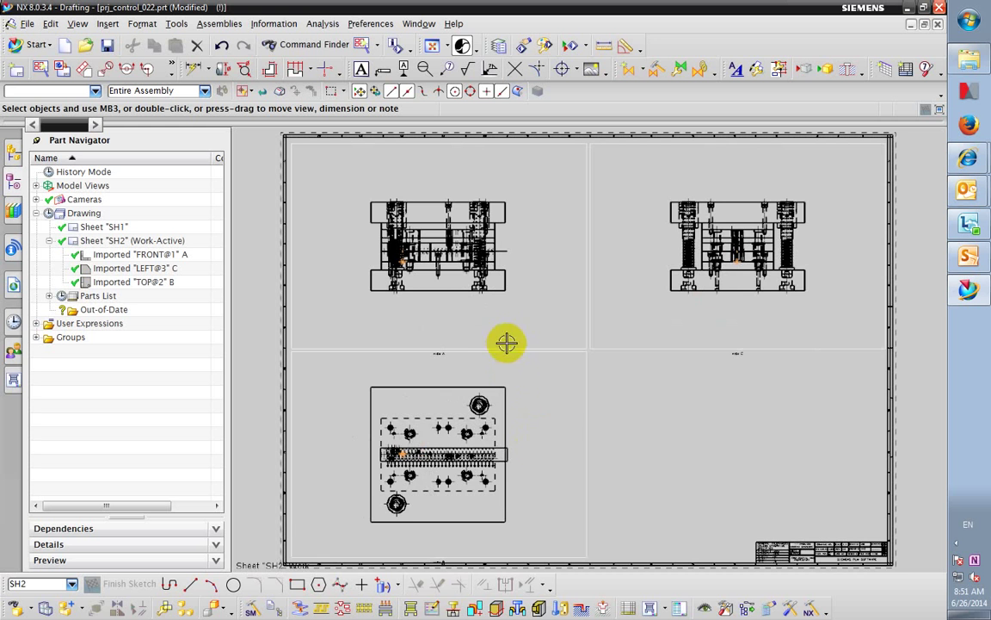
scroll(436, 357, "up", 5)
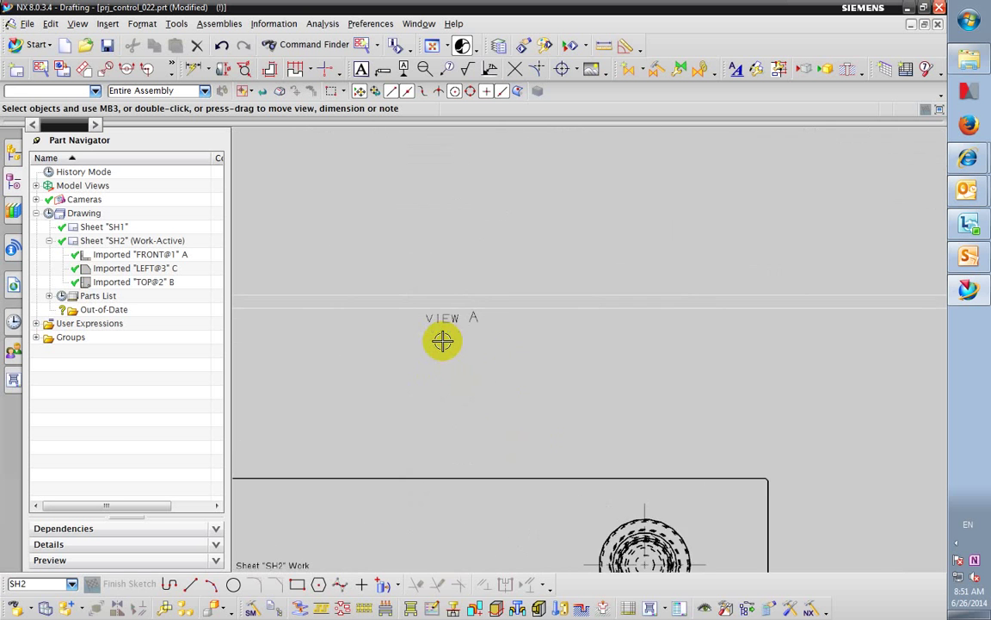
scroll(650, 328, "down", 4)
scroll(841, 310, "up", 2)
scroll(783, 282, "down", 4)
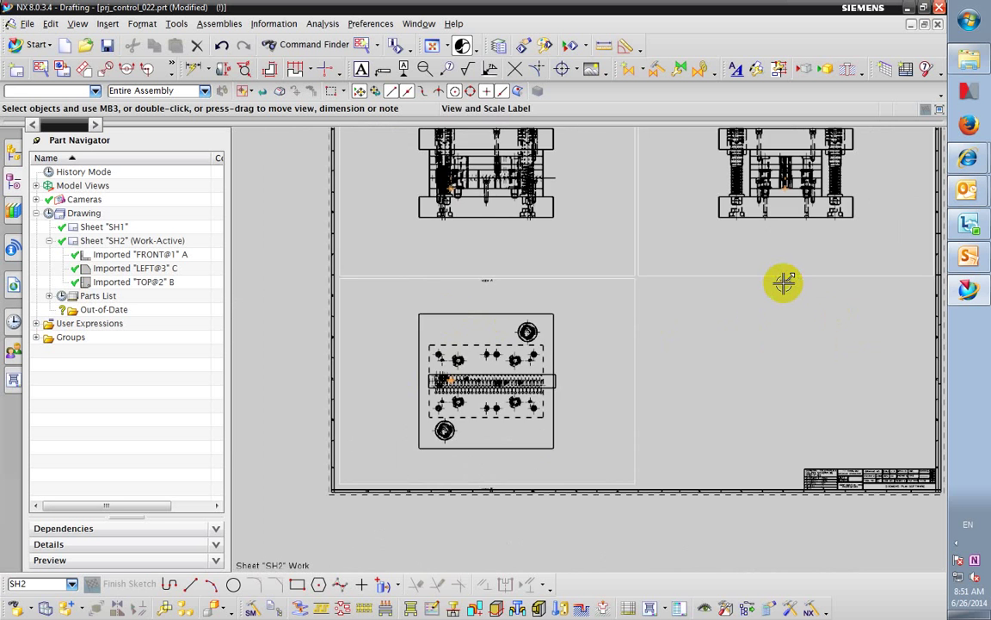
scroll(646, 244, "up", 3)
scroll(704, 261, "up", 3)
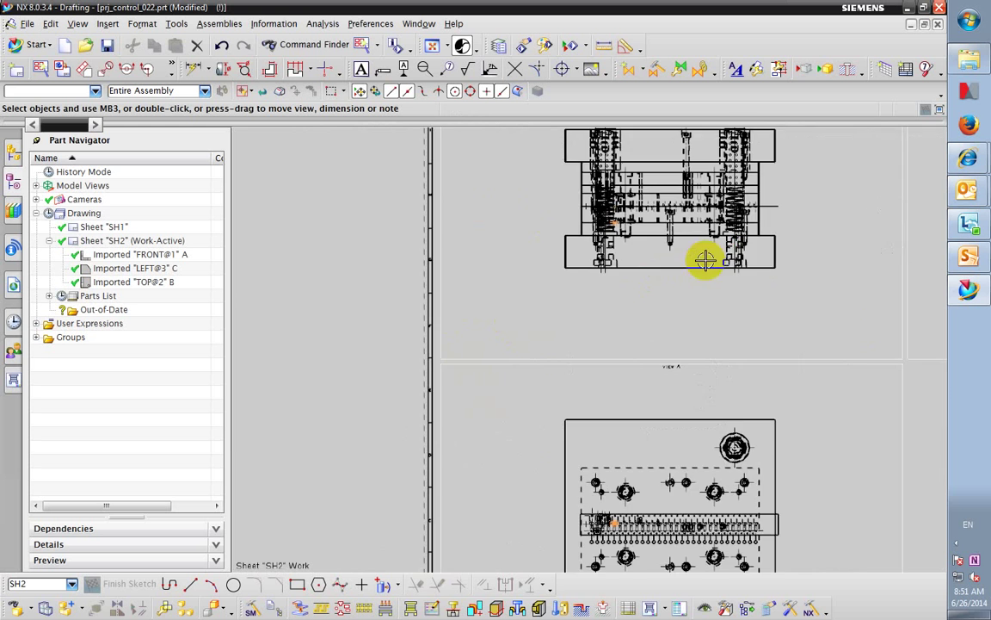
scroll(801, 215, "down", 4)
scroll(786, 221, "up", 5)
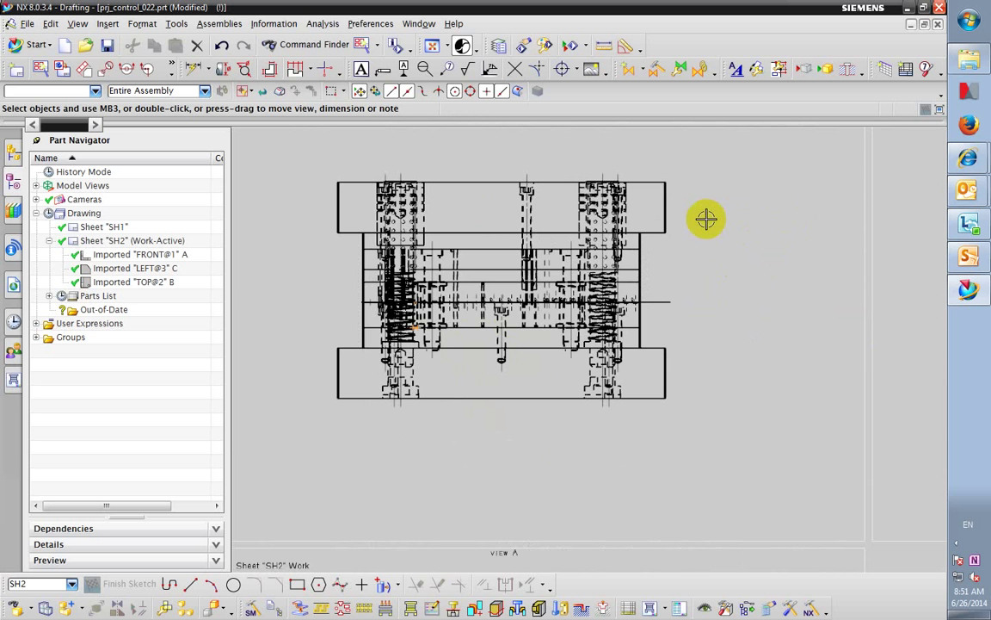
scroll(706, 218, "down", 2)
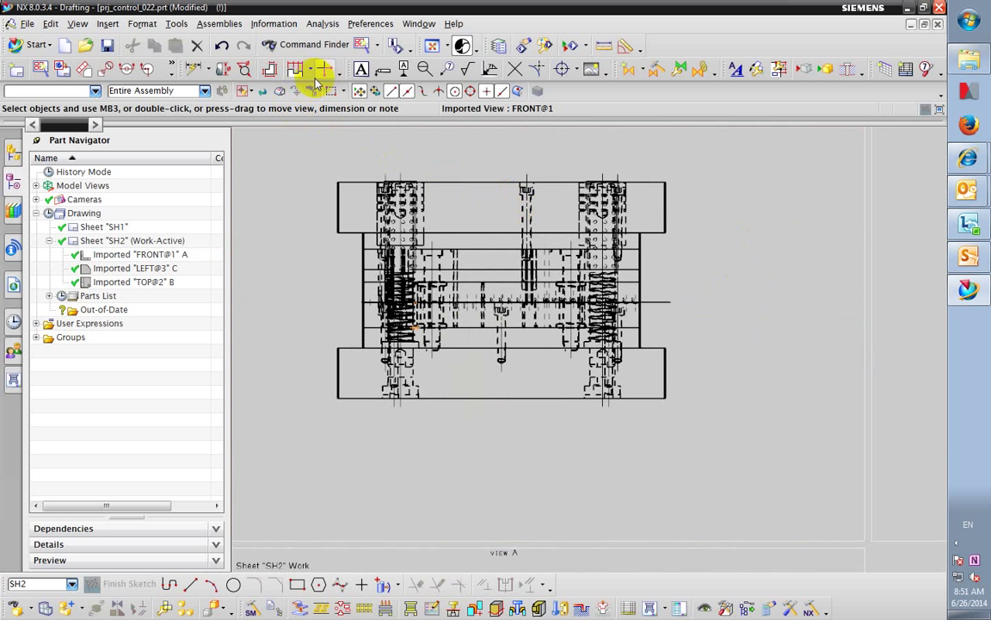
Add an inferred vertical dimension for the die set's overall height in the front view, placed to the right of the view
left_click(186, 69)
scroll(657, 181, "up", 5)
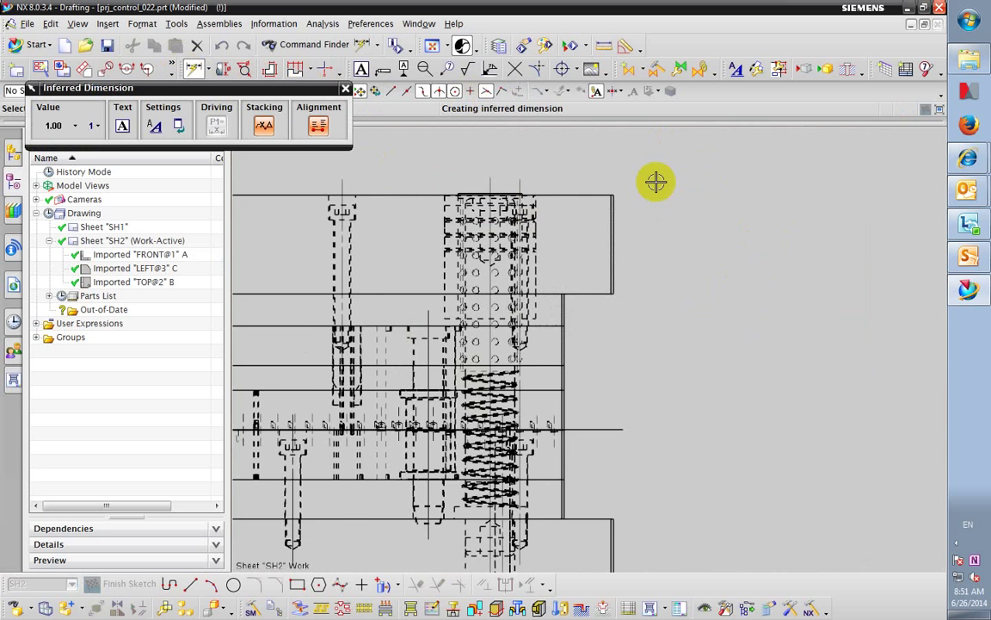
left_click(586, 199)
scroll(680, 205, "down", 4)
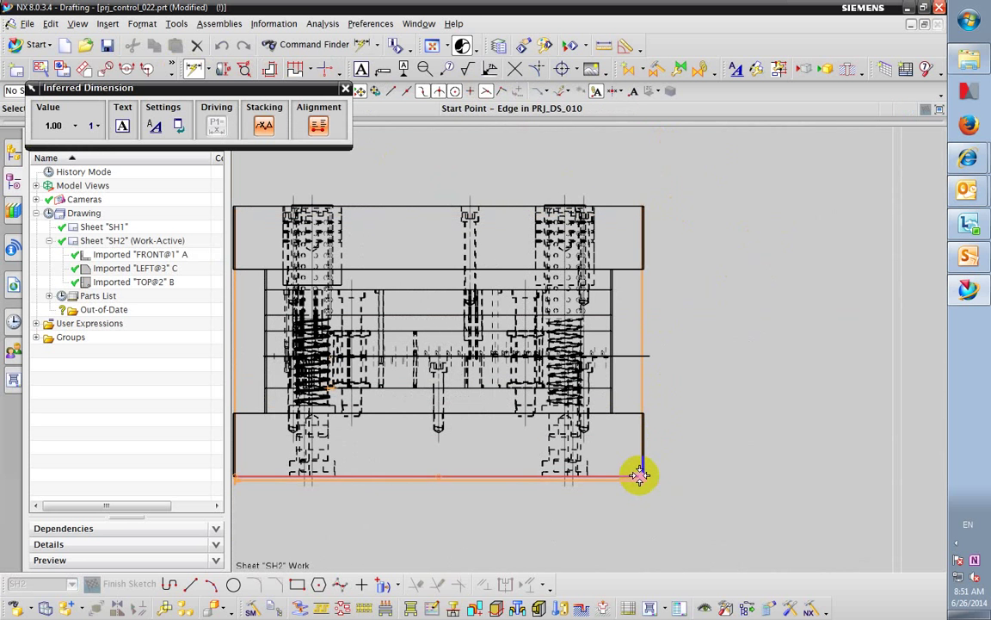
left_click(639, 472)
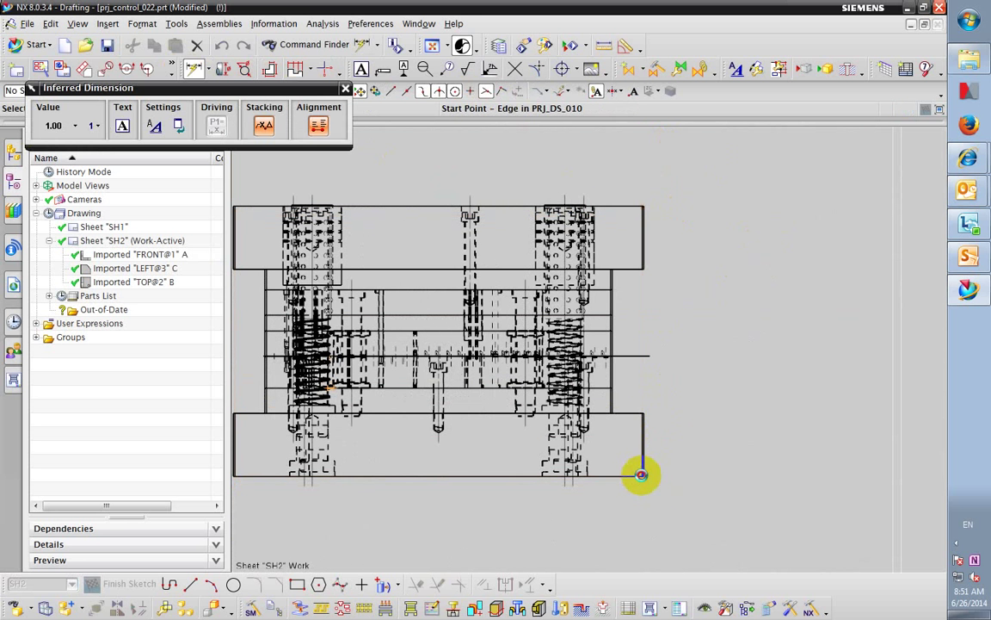
left_click(692, 345)
Dimension the overall width of the die set's lower plate in the front view, placing the dimension below the view
scroll(646, 361, "down", 2)
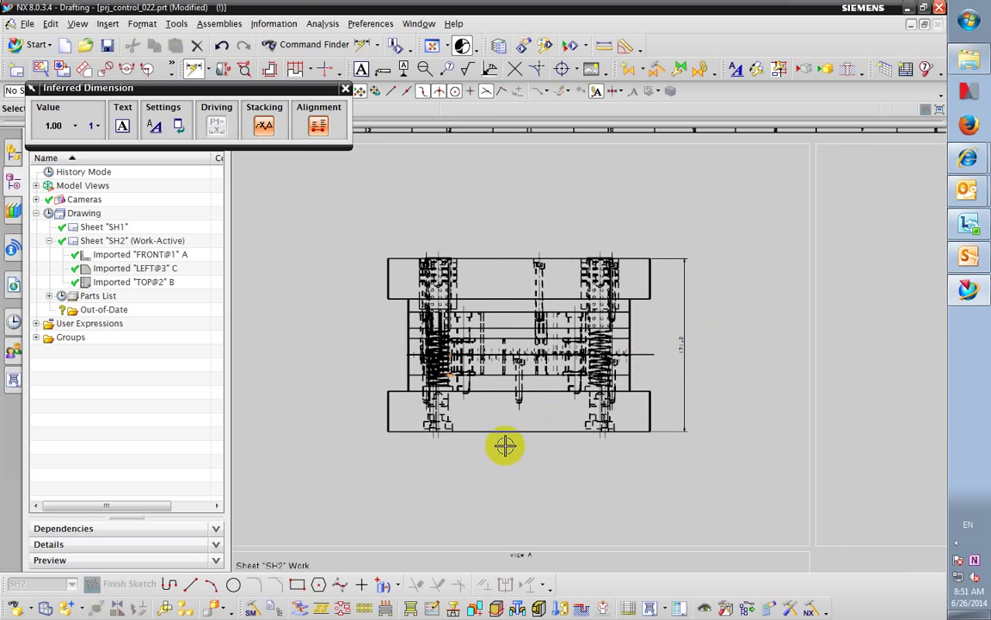
scroll(472, 444, "up", 2)
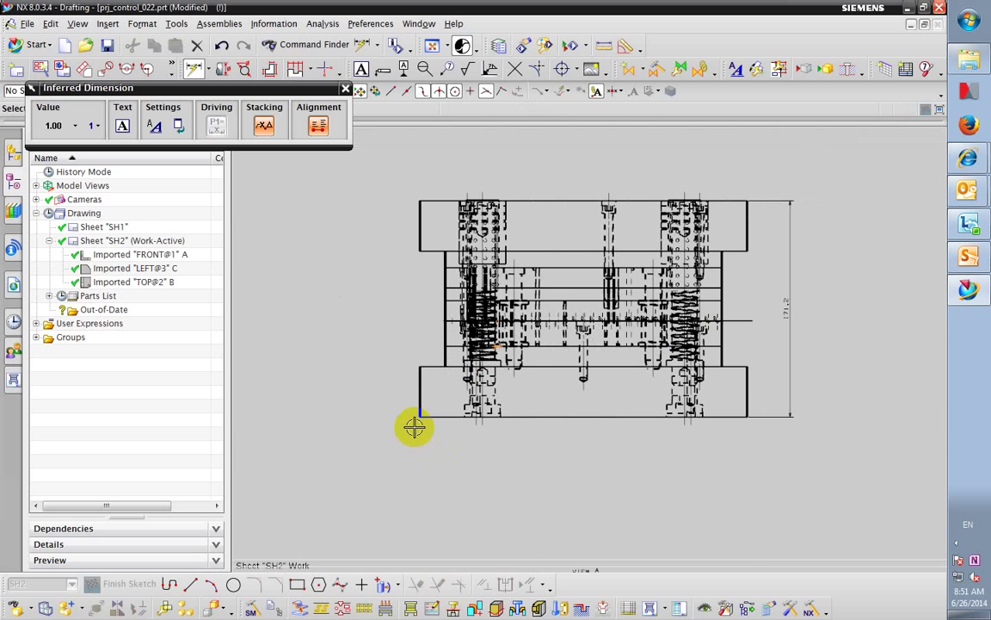
scroll(414, 427, "up", 3)
left_click(425, 401)
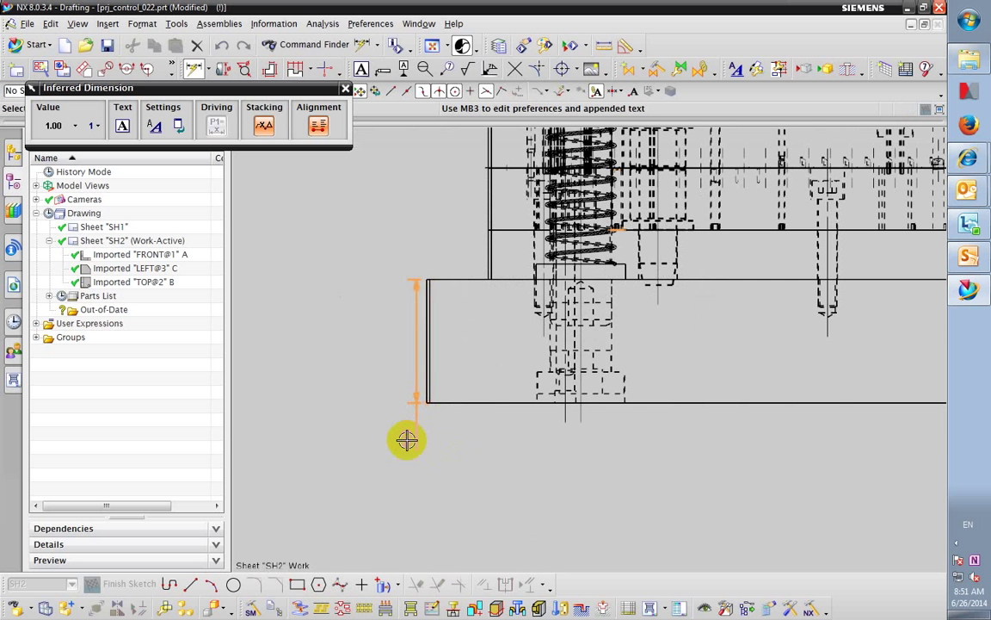
scroll(448, 452, "down", 3)
scroll(810, 414, "up", 4)
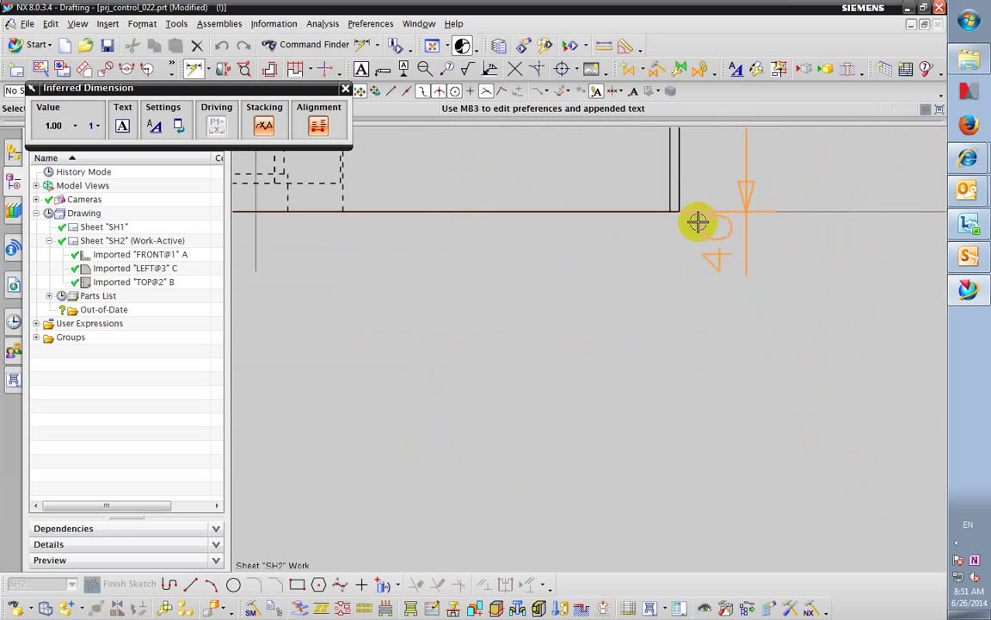
left_click(682, 210)
scroll(604, 294, "down", 3)
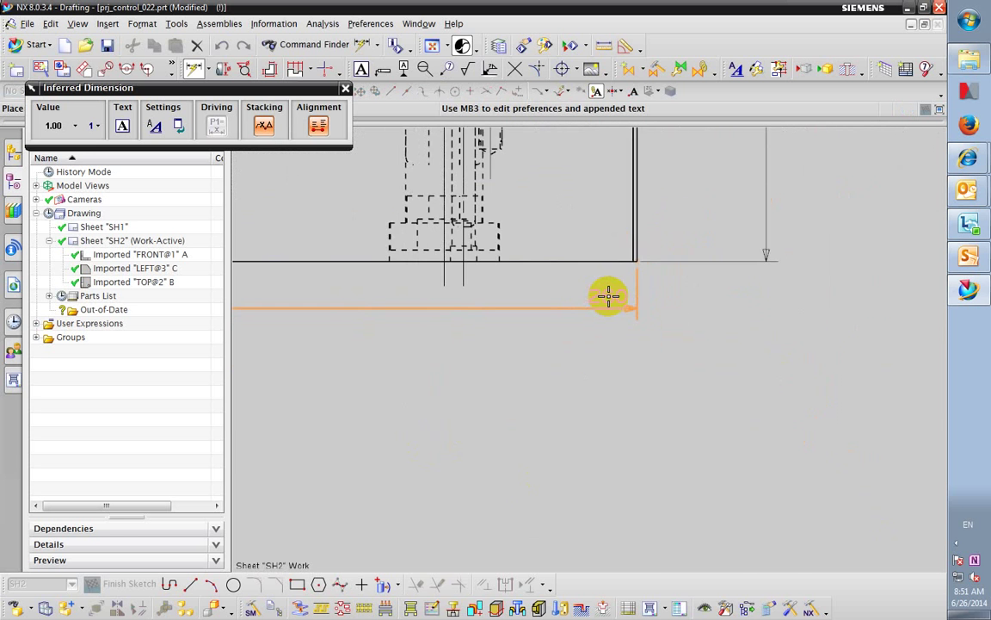
scroll(493, 307, "down", 4)
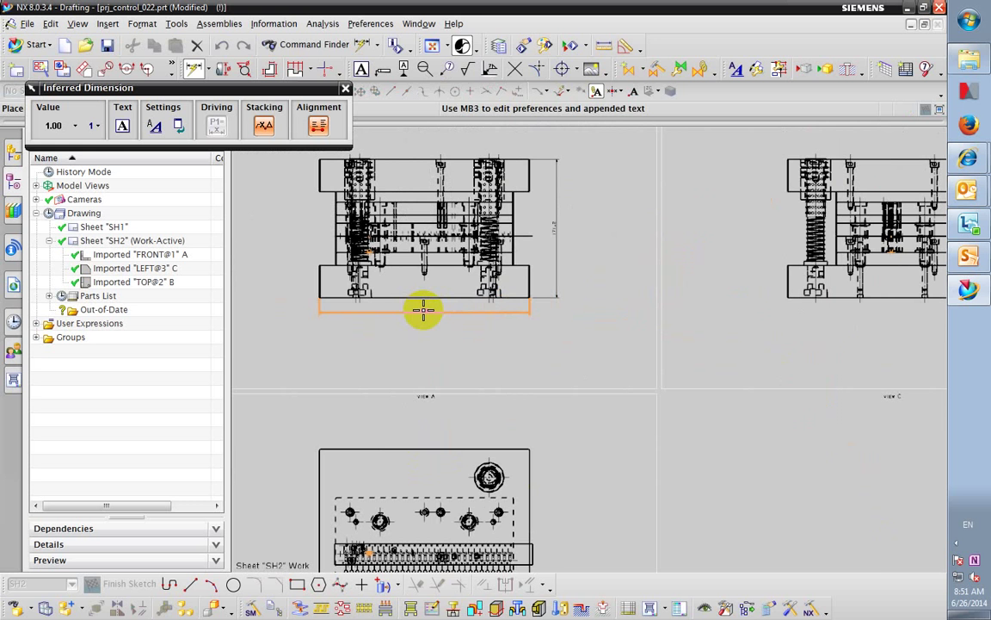
left_click(423, 310)
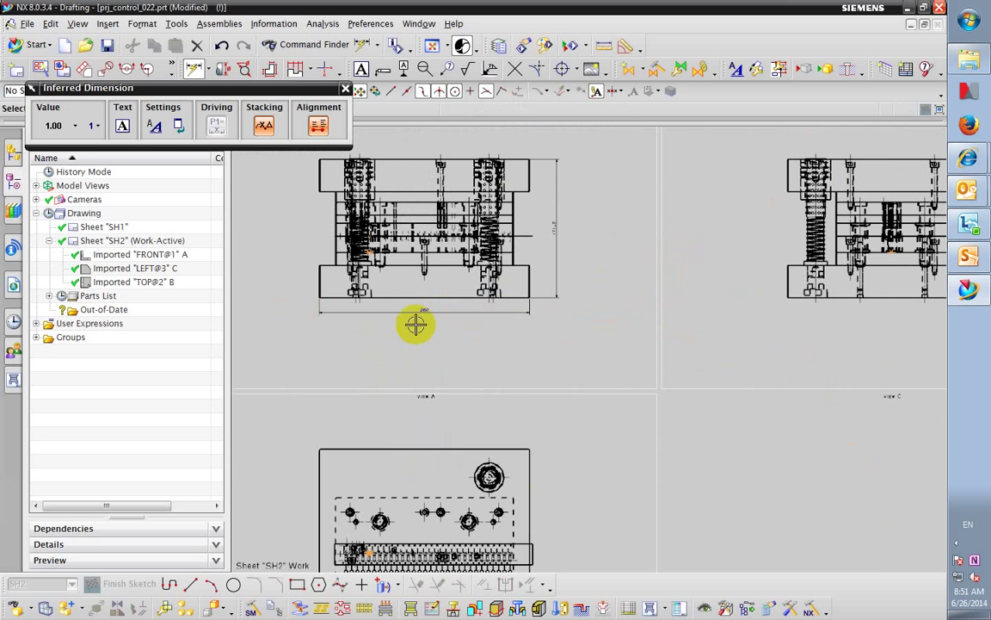
Dimension the plate's overall depth between its upper and lower edges in the top view, place it beside the view, and finish dimensioning
scroll(414, 326, "down", 3)
scroll(542, 292, "up", 1)
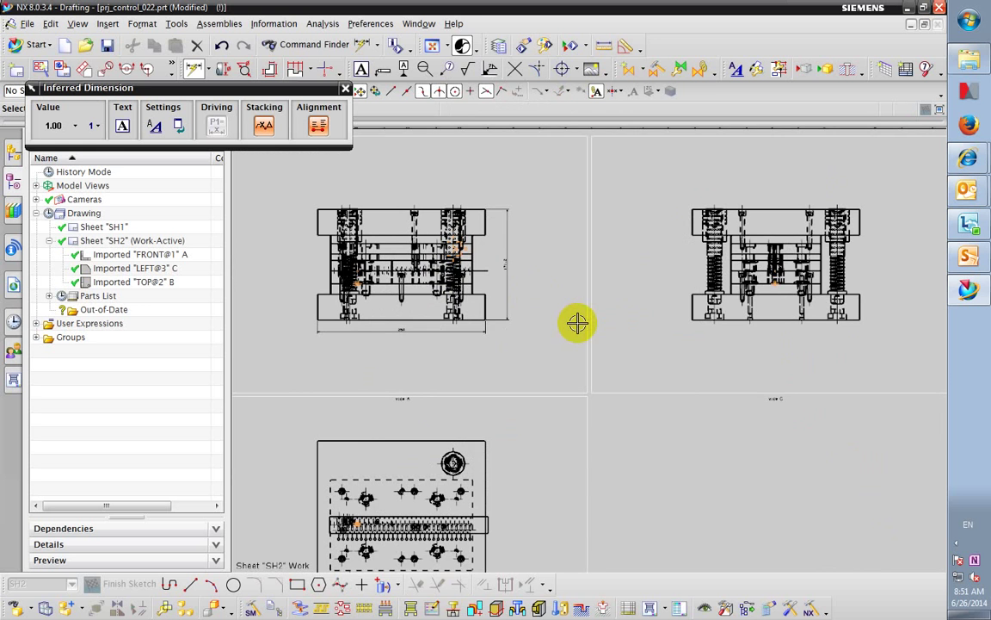
scroll(546, 482, "down", 3)
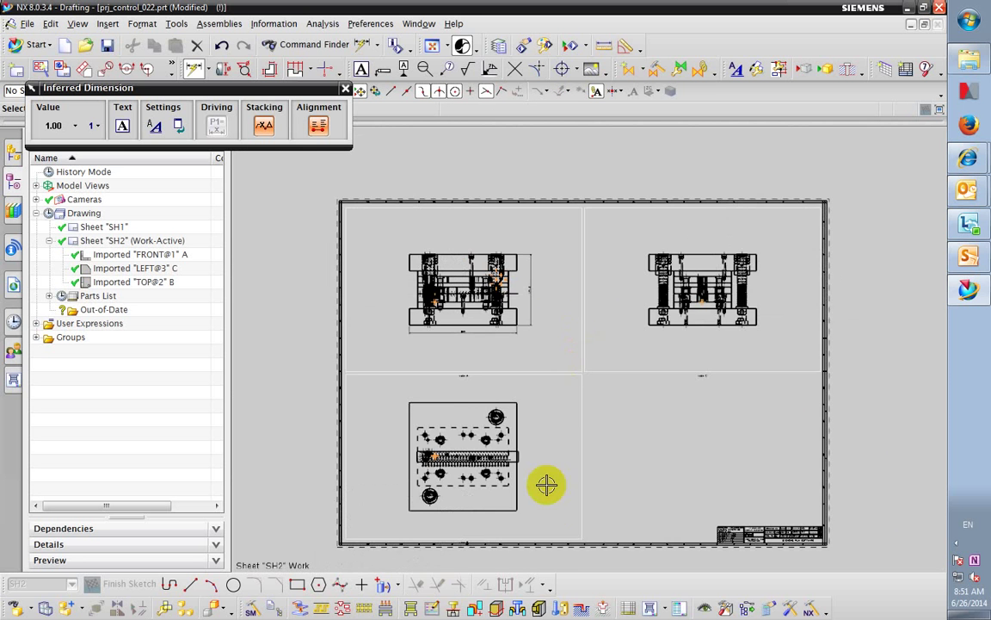
scroll(538, 514, "up", 1)
scroll(492, 425, "up", 3)
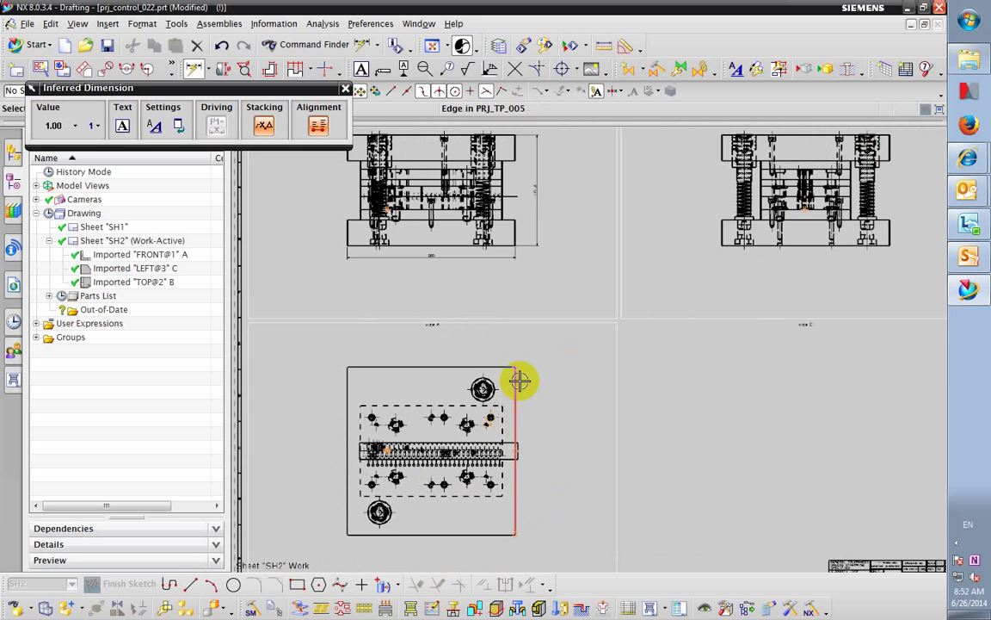
scroll(516, 366, "up", 2)
left_click(497, 355)
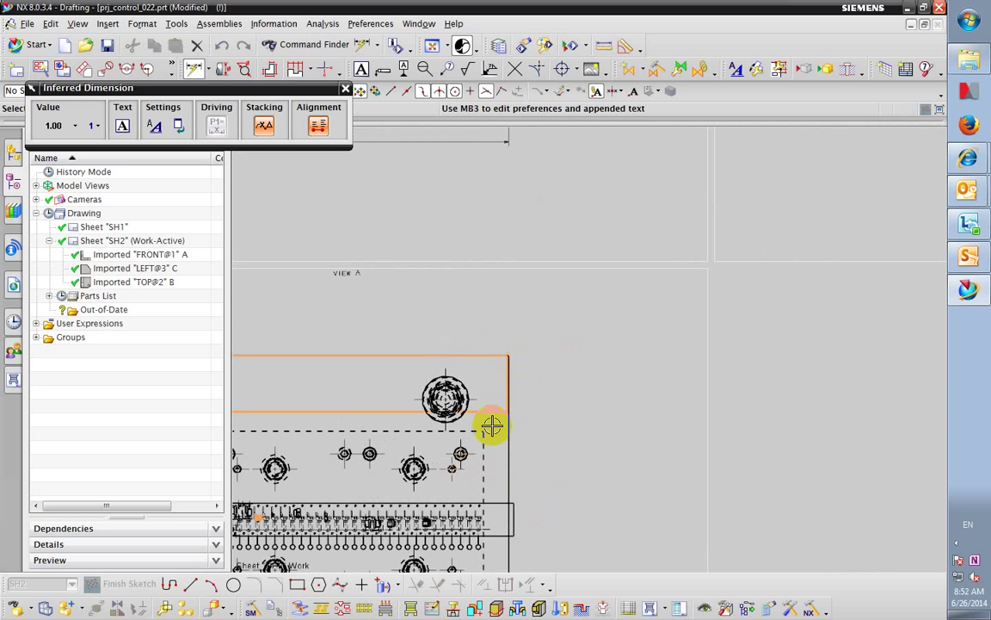
scroll(495, 415, "down", 3)
scroll(489, 538, "up", 2)
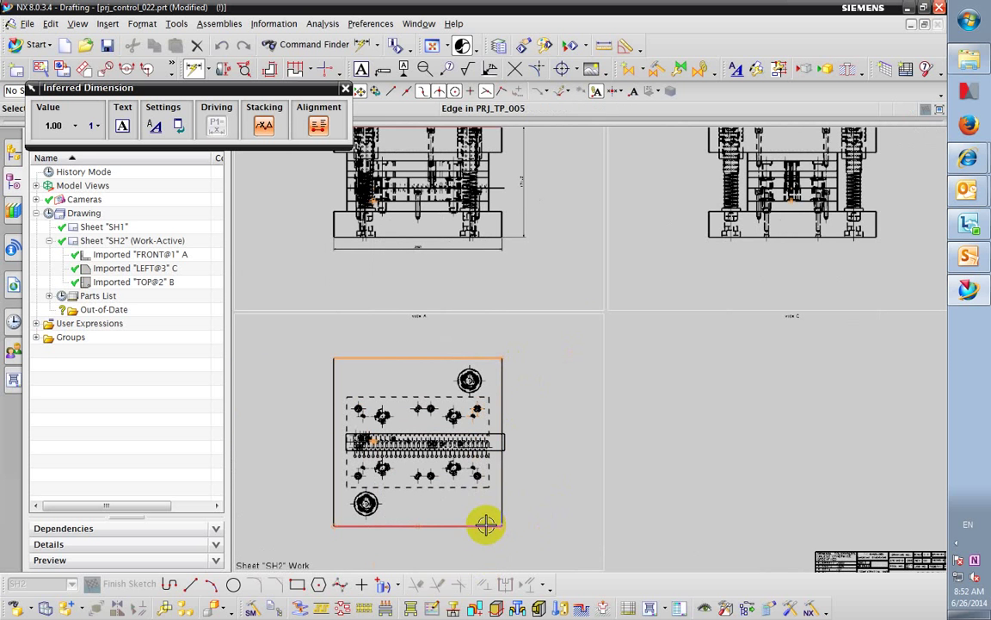
left_click(486, 525)
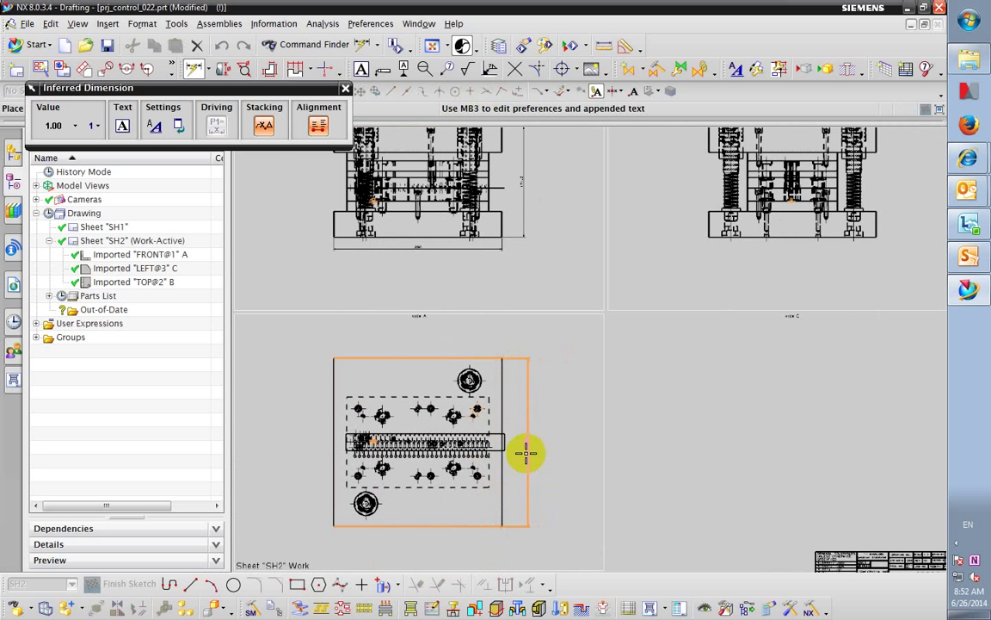
left_click(526, 453)
scroll(531, 460, "up", 4)
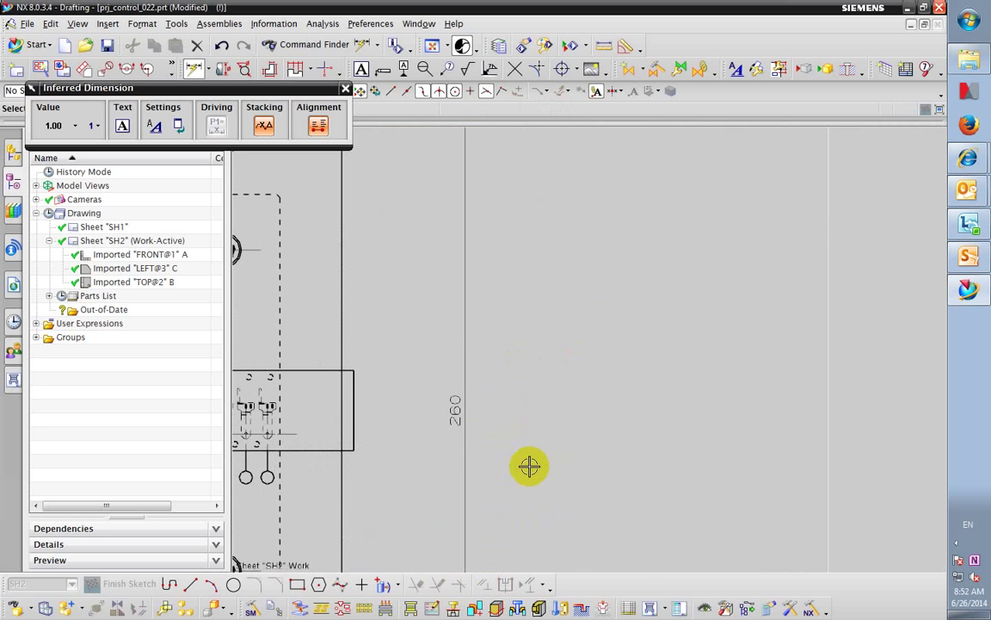
scroll(529, 466, "down", 2)
scroll(529, 466, "down", 2)
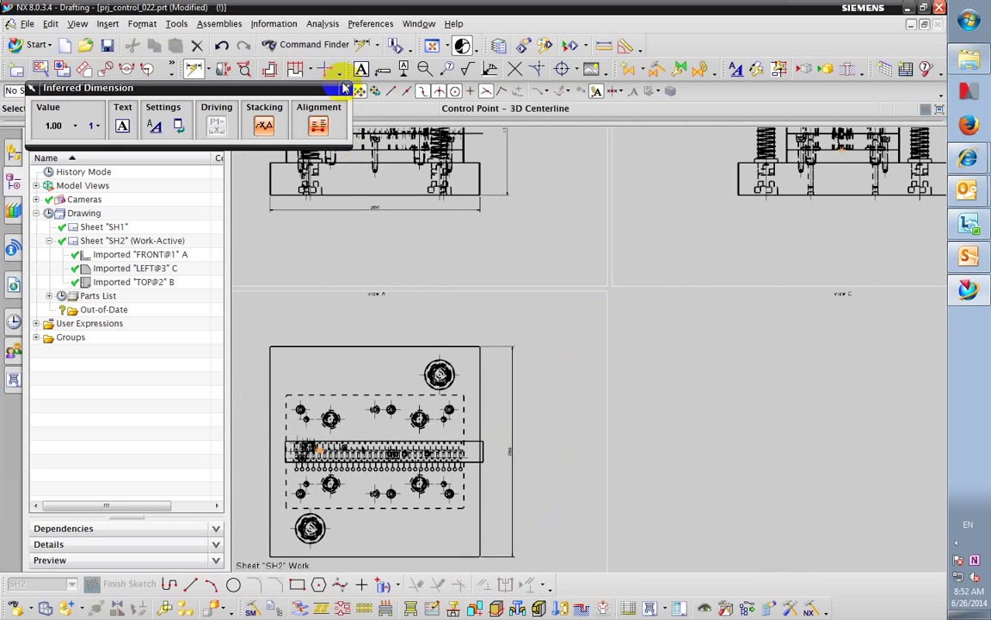
left_click(344, 89)
Inspect the hole and strip layout in the top view, and fit the whole dimensioned sheet in the display
scroll(589, 314, "down", 3)
scroll(507, 416, "up", 3)
scroll(379, 293, "up", 3)
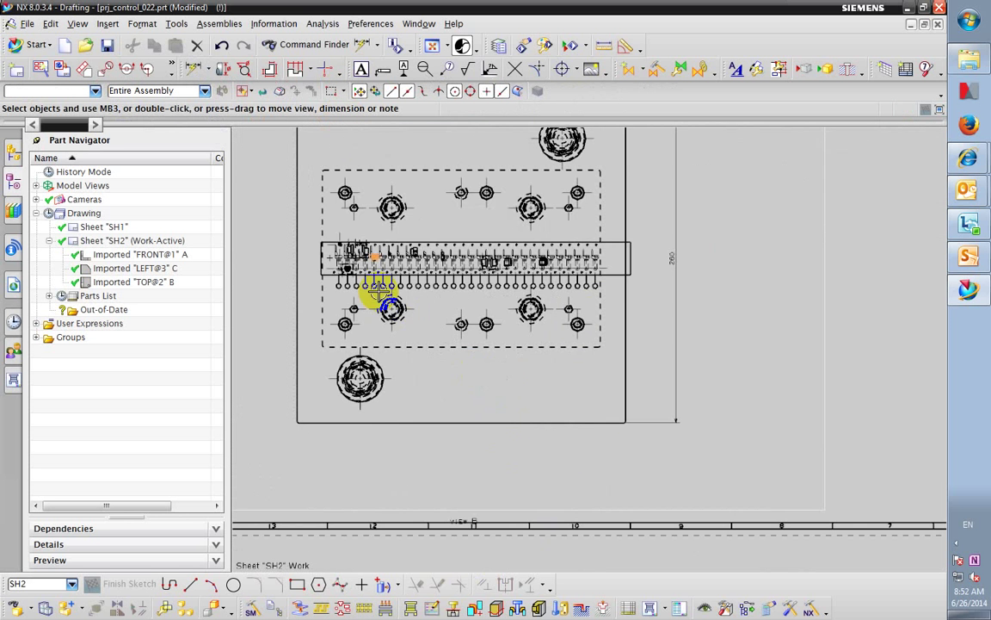
scroll(354, 248, "up", 2)
scroll(353, 248, "down", 3)
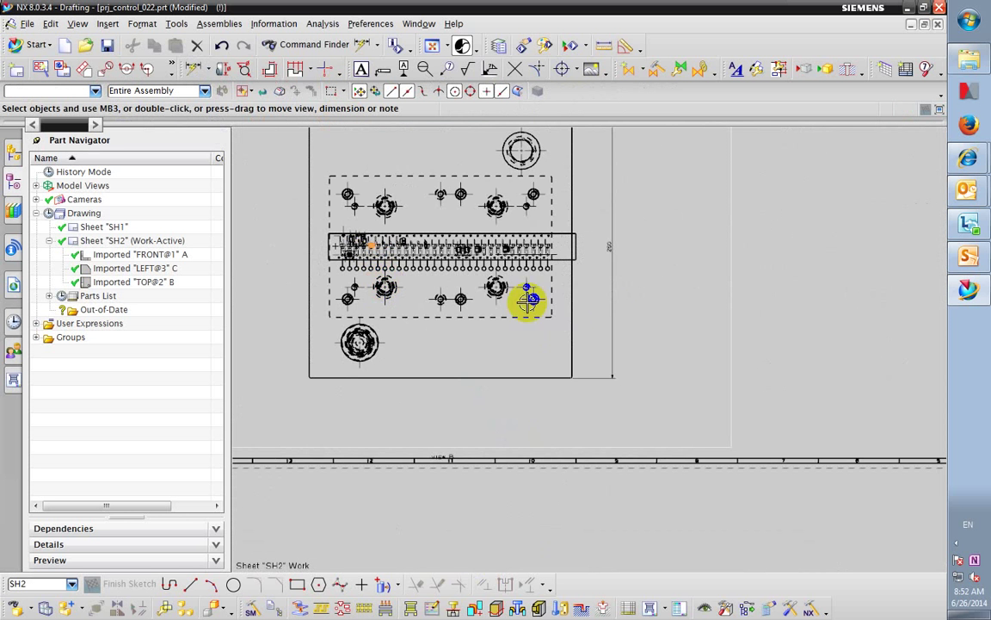
scroll(616, 312, "down", 5)
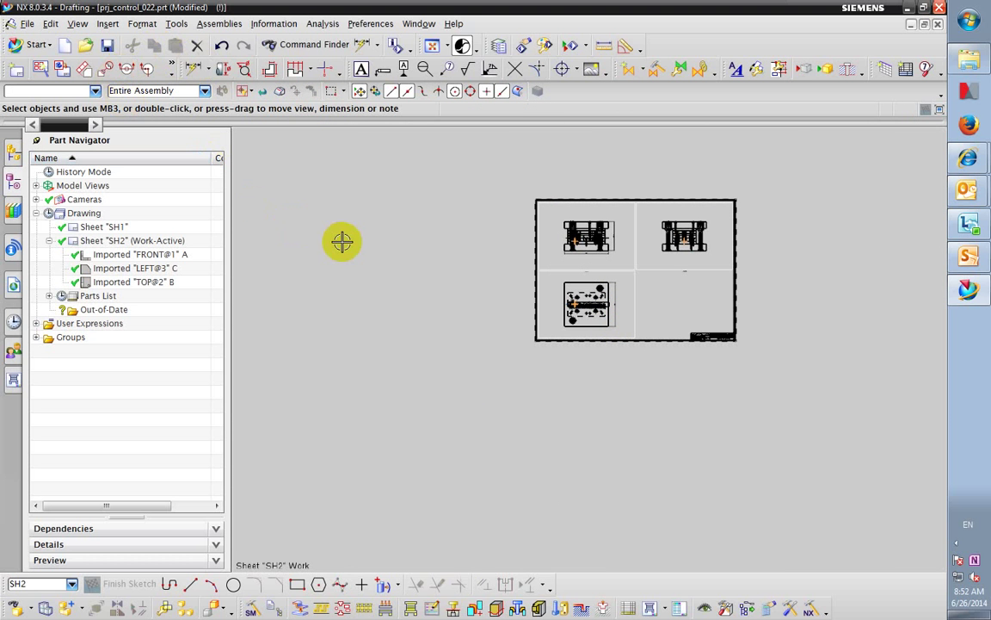
left_click(426, 68)
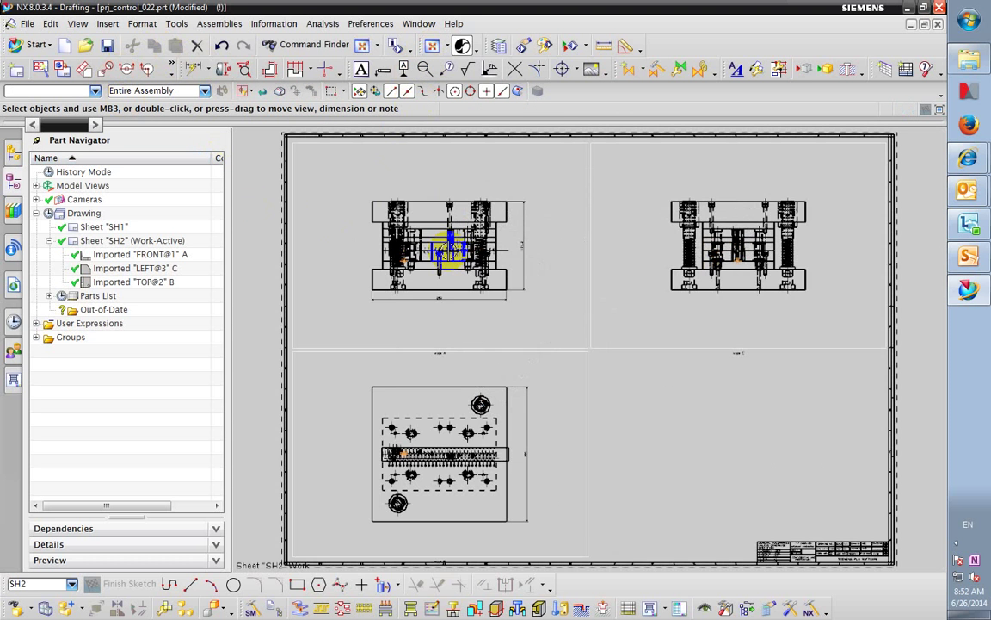